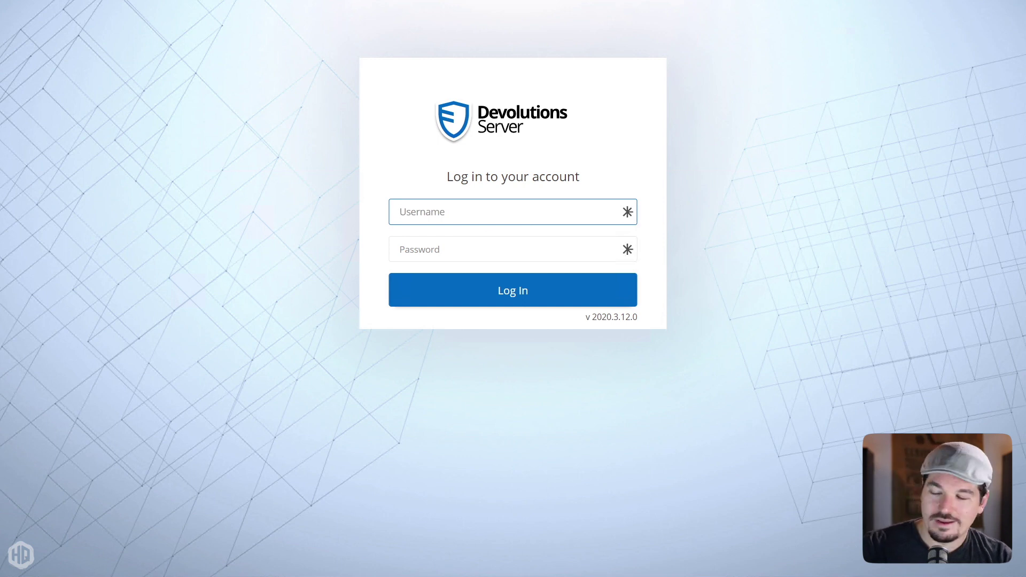
- Sign in to Devolutions Server with the demo account's username and password
type("bob")
key("Tab")
type("p")
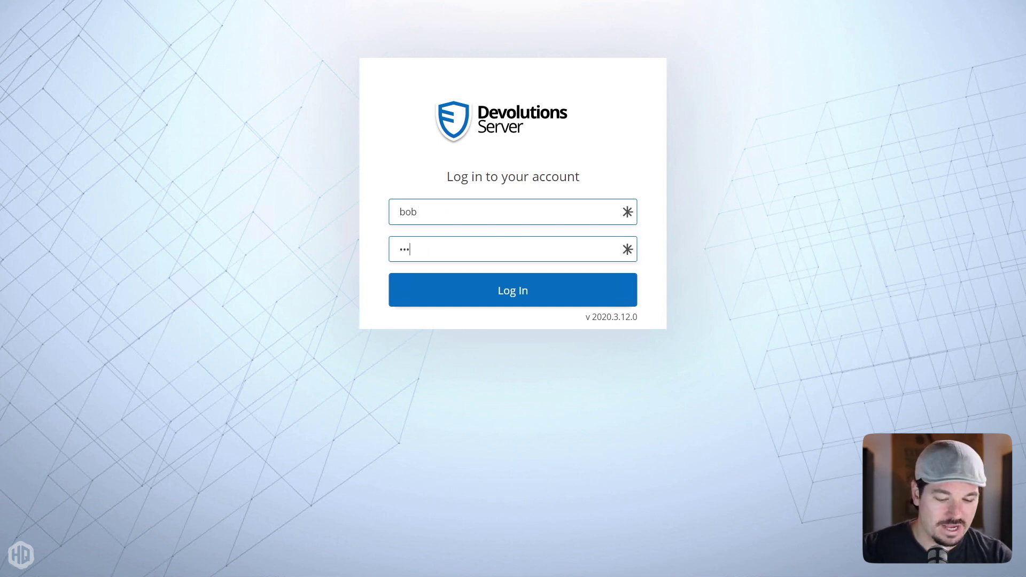
key("Return")
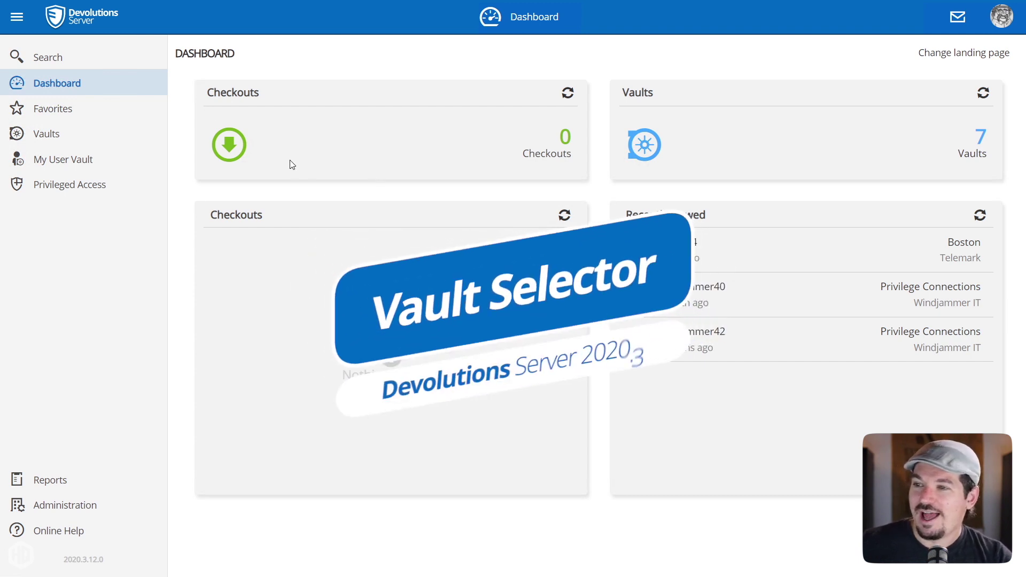
- From Vaults, open the Telemark vault switcher, filter it to 'Windjammer', then clear the filter
left_click(50, 136)
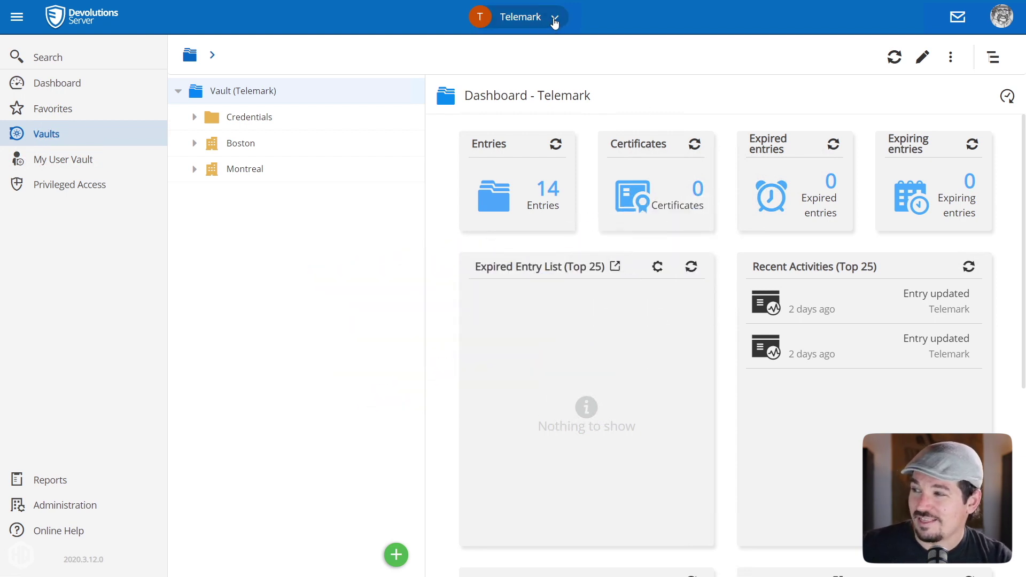
left_click(554, 20)
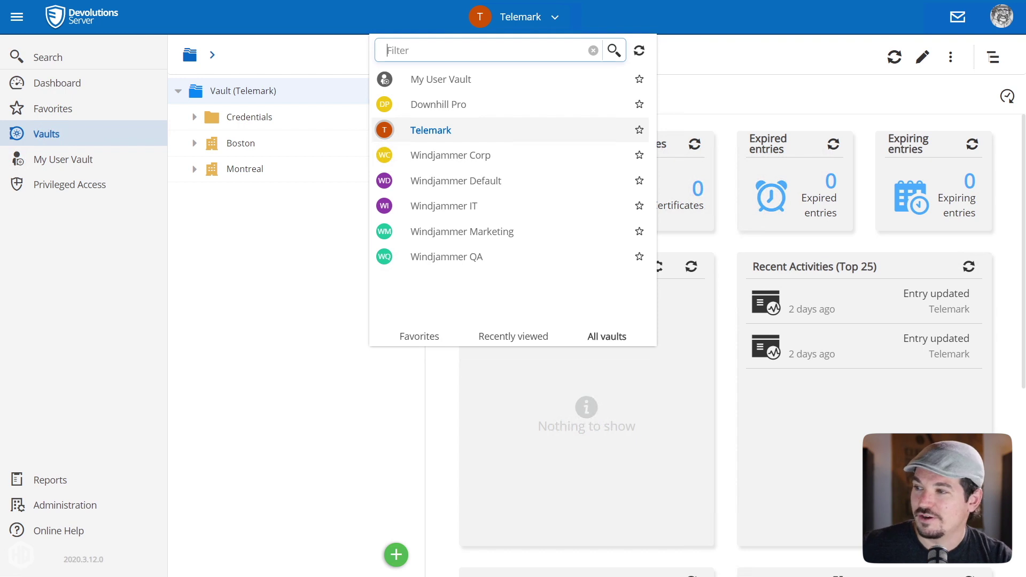
type("Win")
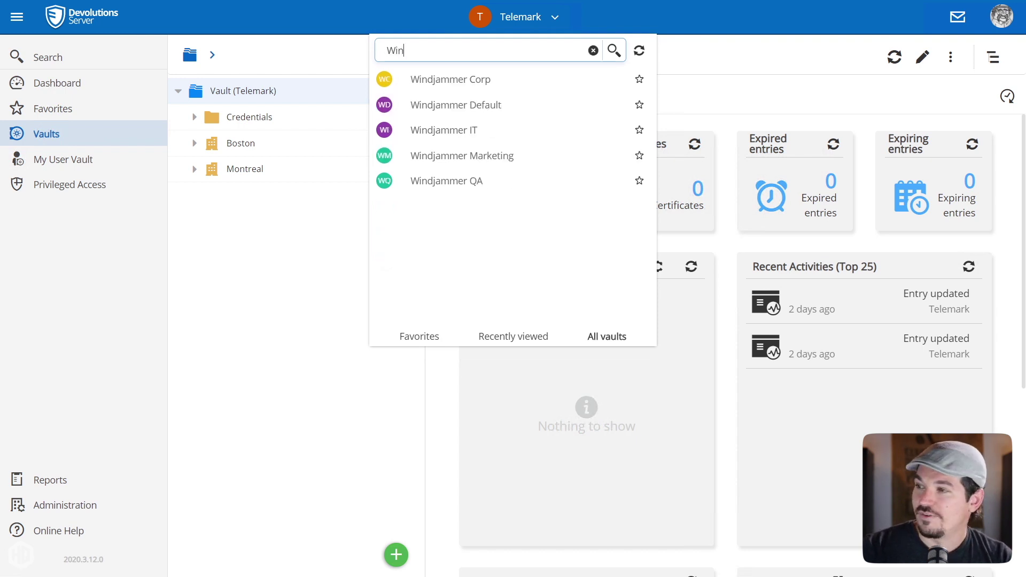
type("djammer")
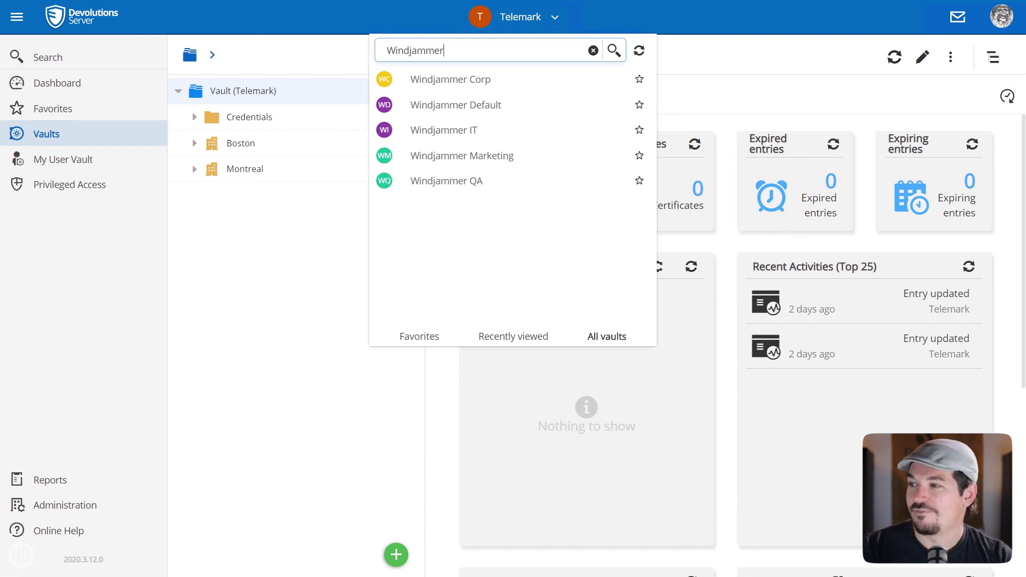
key("BackSpace")
key("BackSpace")
key("BackSpace")
key("BackSpace")
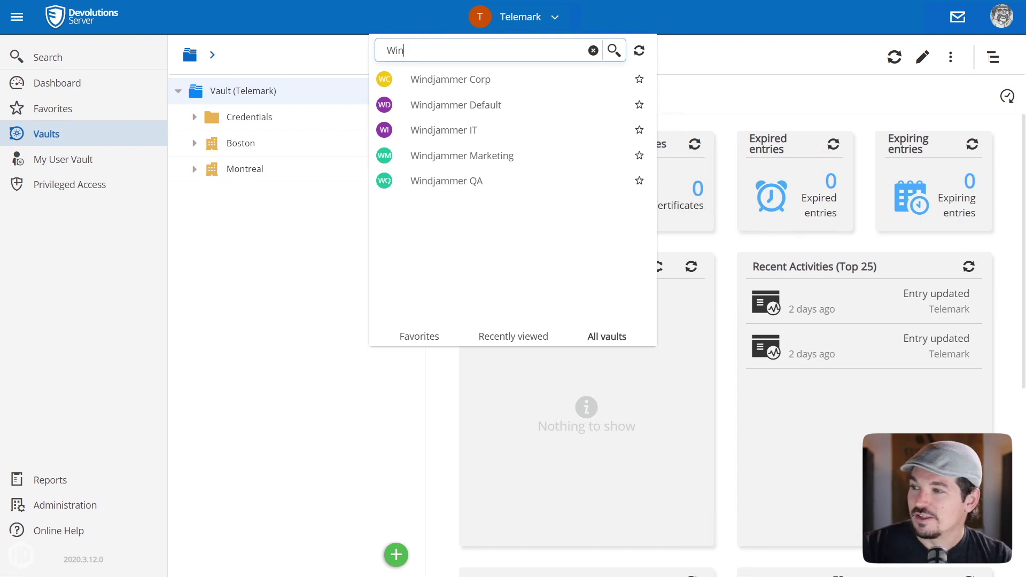
key("BackSpace")
key("BackSpace")
key("BackSpace")
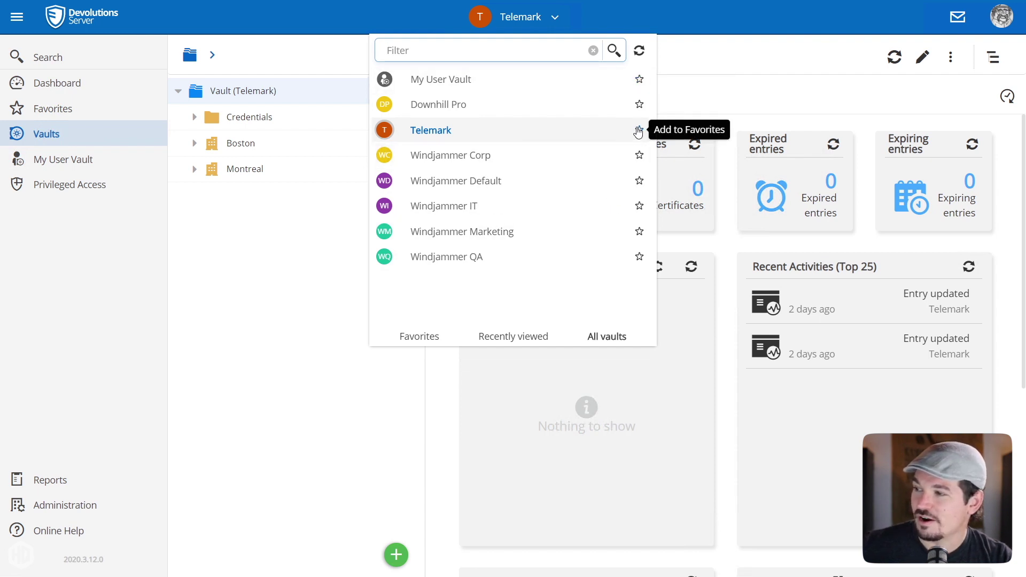
- Star Telemark, Windjammer Corp and Windjammer Default as favorites and view the Favorites list
left_click(639, 130)
left_click(639, 155)
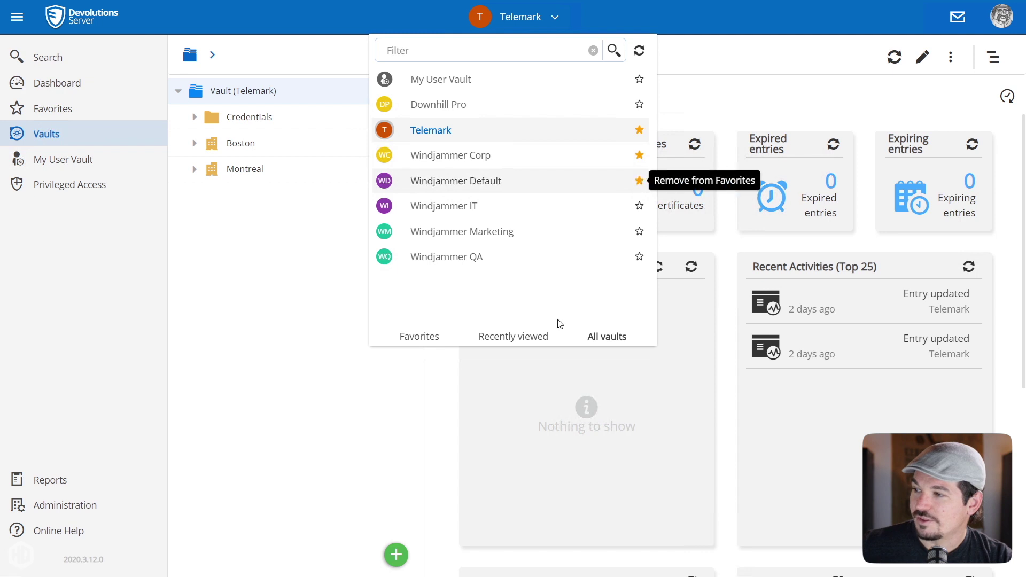
left_click(639, 180)
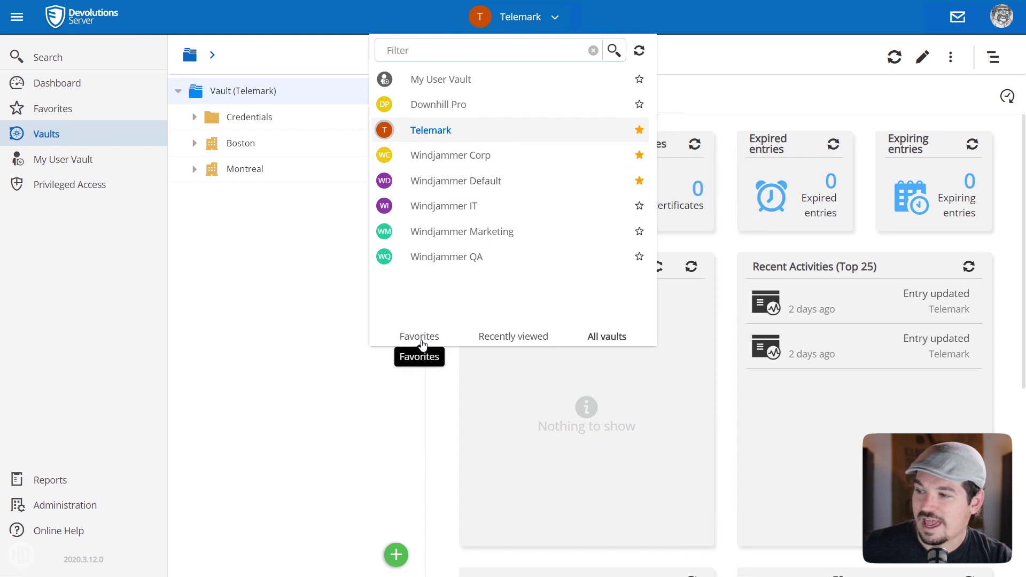
left_click(422, 342)
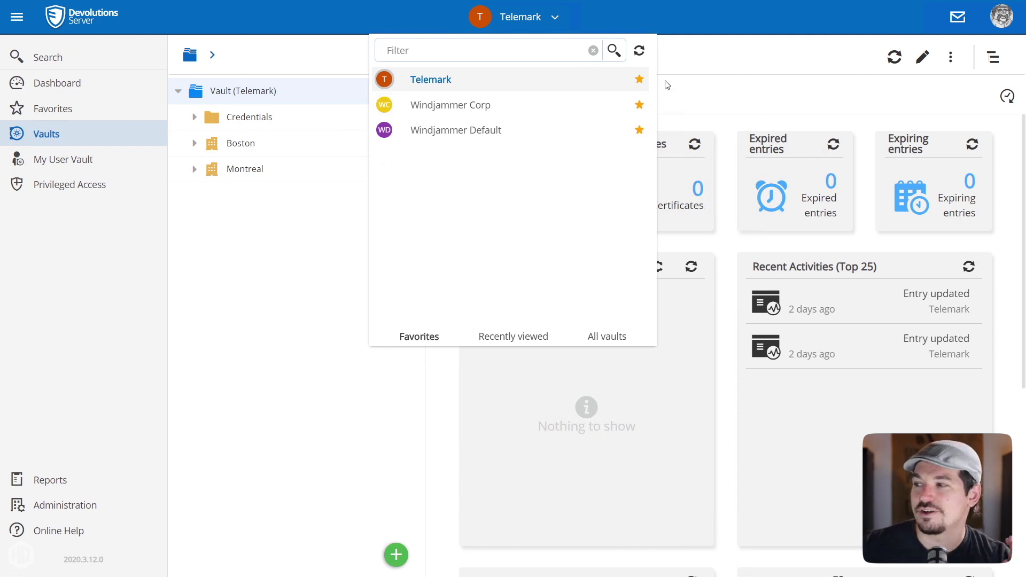
- Unstar all three vaults, return to All vaults, and close the vault switcher
left_click(639, 80)
left_click(639, 80)
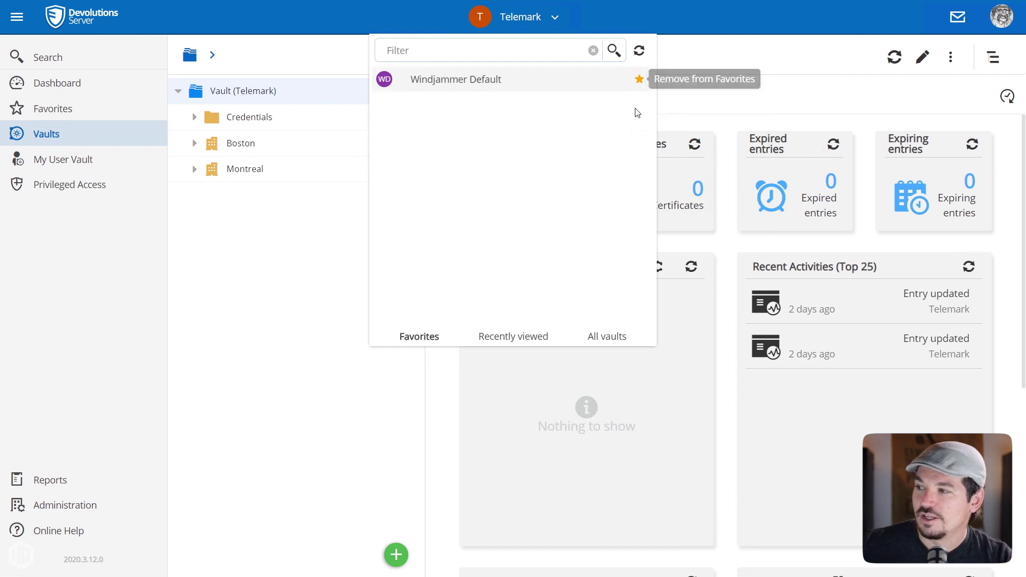
left_click(639, 81)
left_click(599, 338)
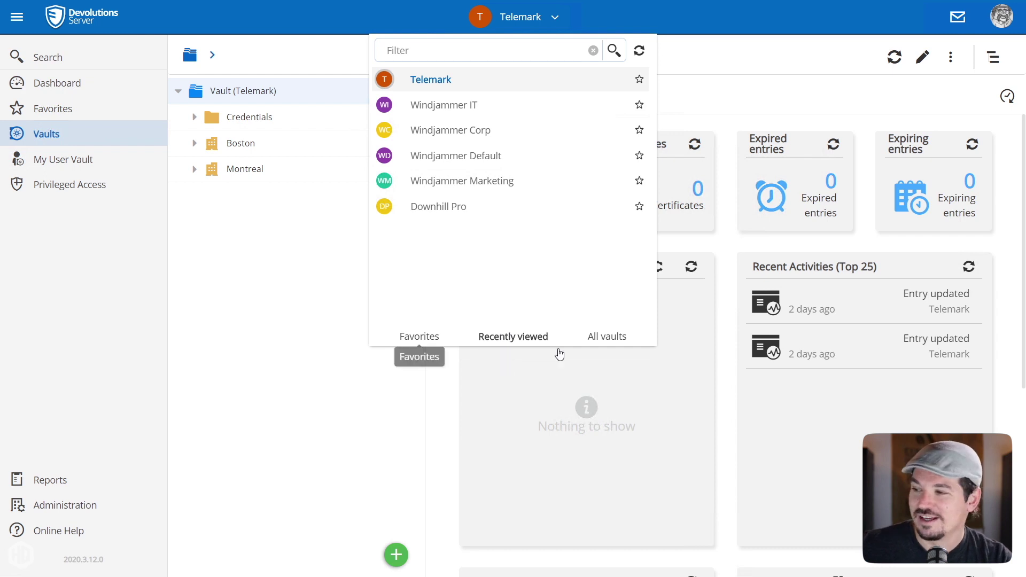
left_click(606, 338)
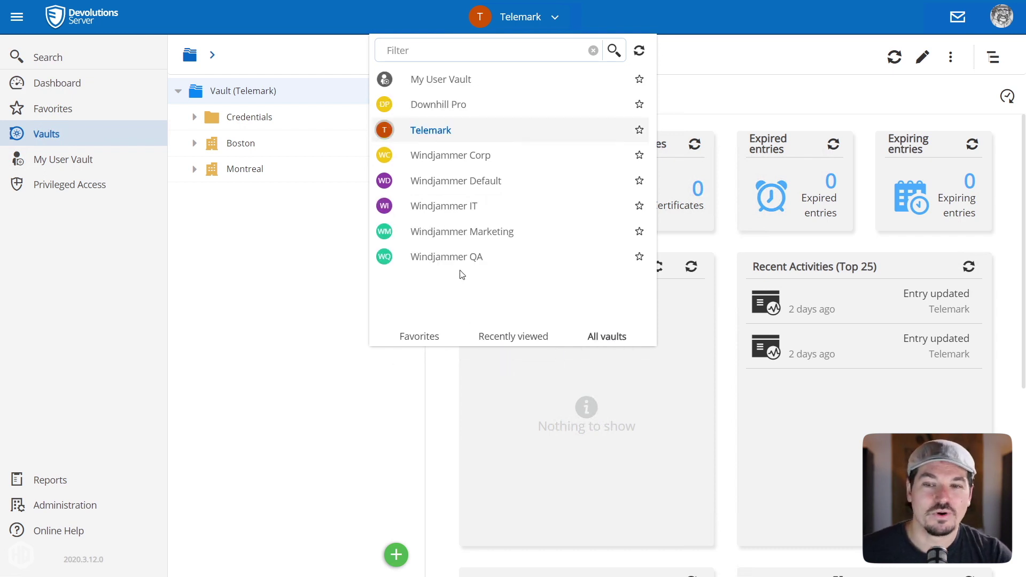
left_click(236, 266)
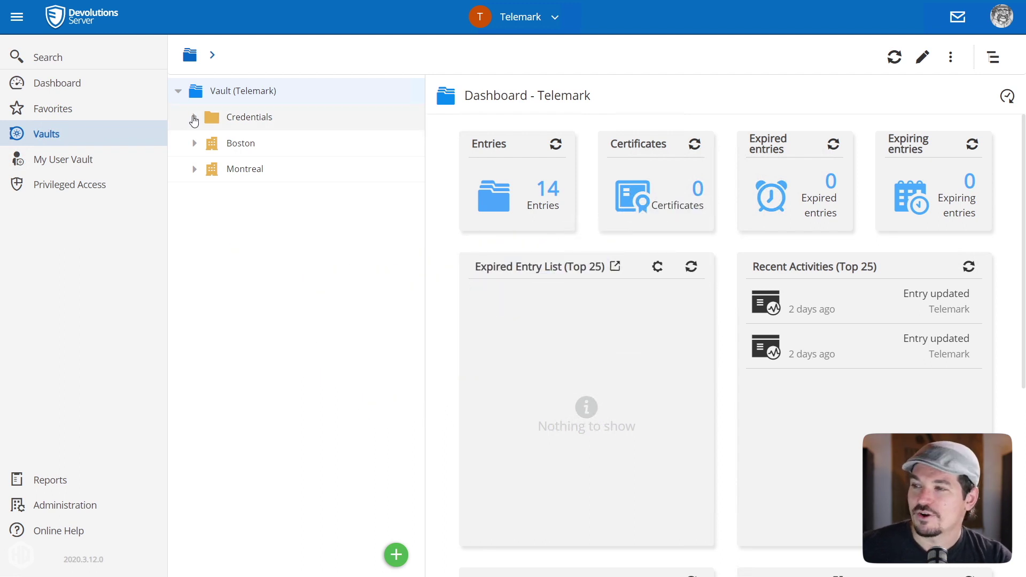
- Open Local User Account in the Credentials folder and review its context-menu and toolbar extra actions
left_click(194, 117)
left_click(249, 172)
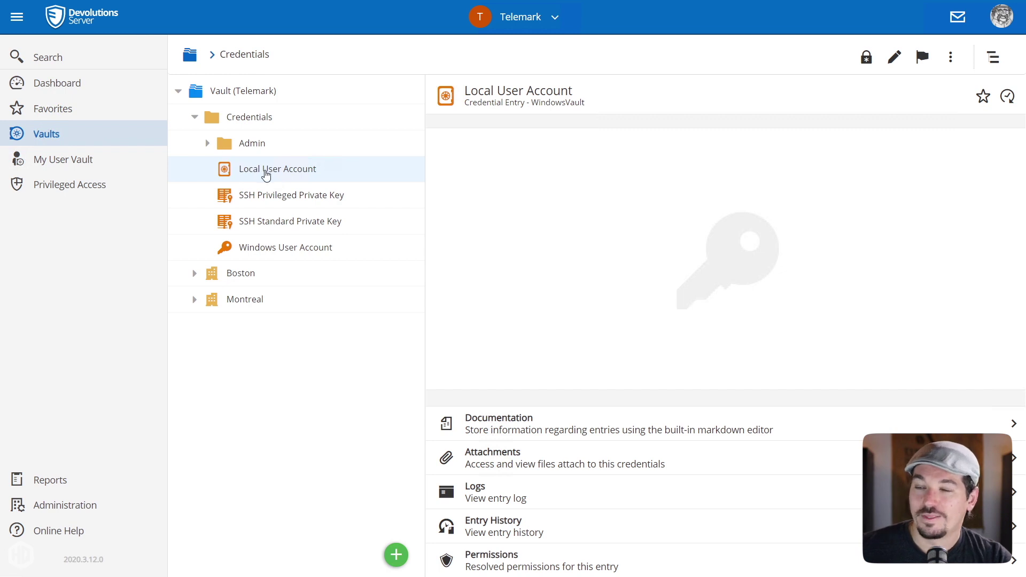
right_click(255, 175)
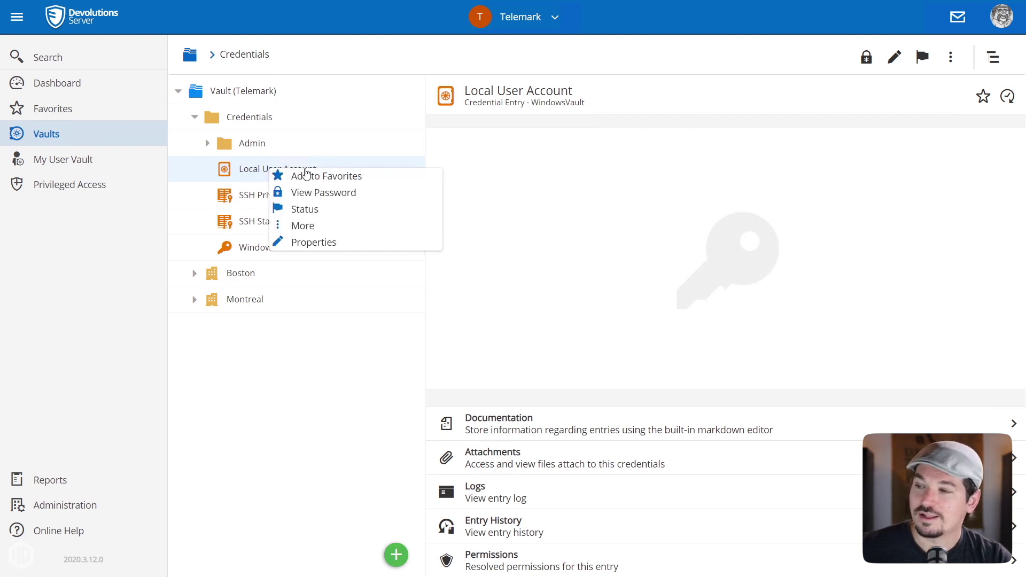
mouse_move(297, 230)
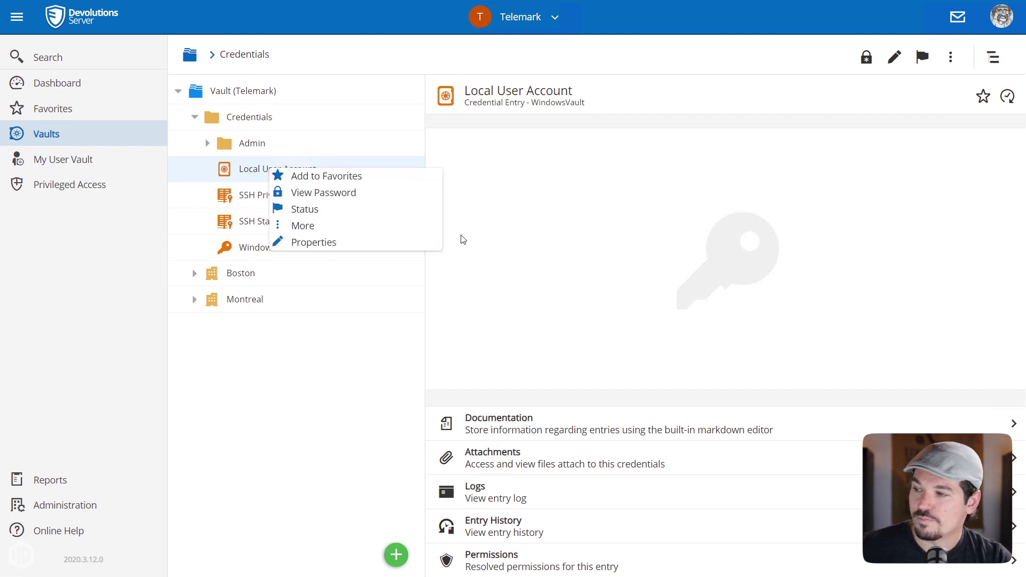
mouse_move(362, 234)
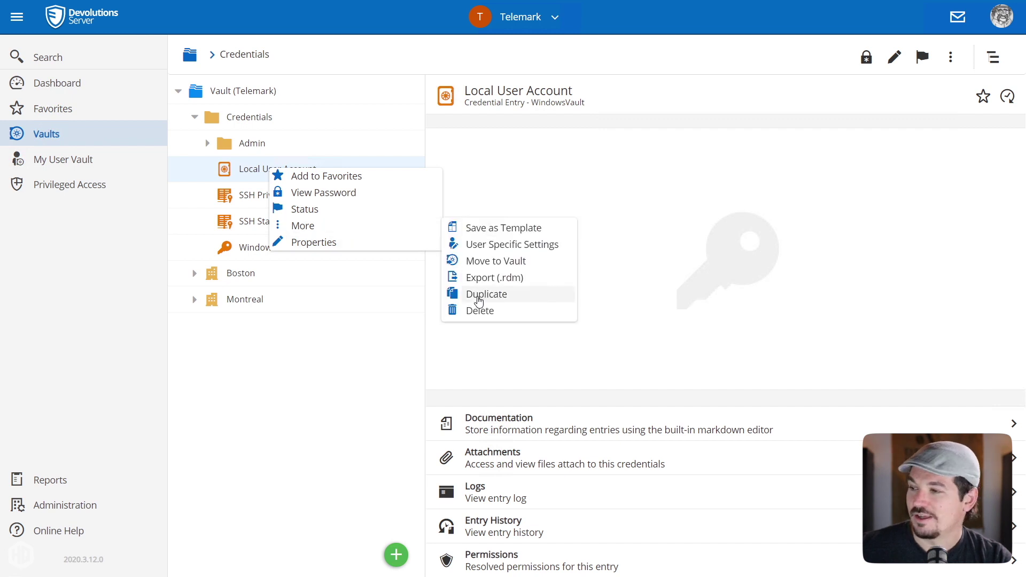
left_click(253, 173)
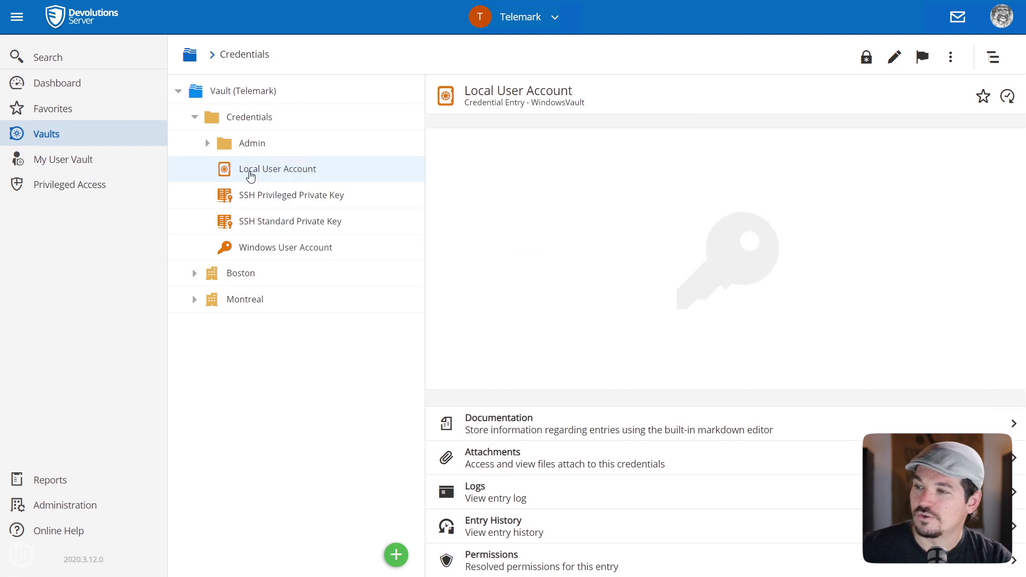
left_click(949, 60)
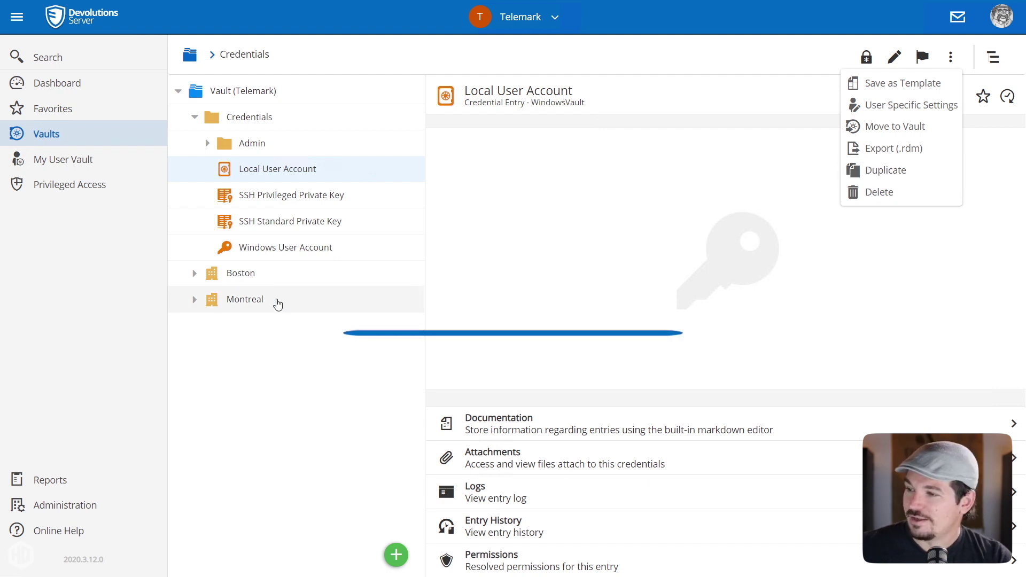
left_click(356, 342)
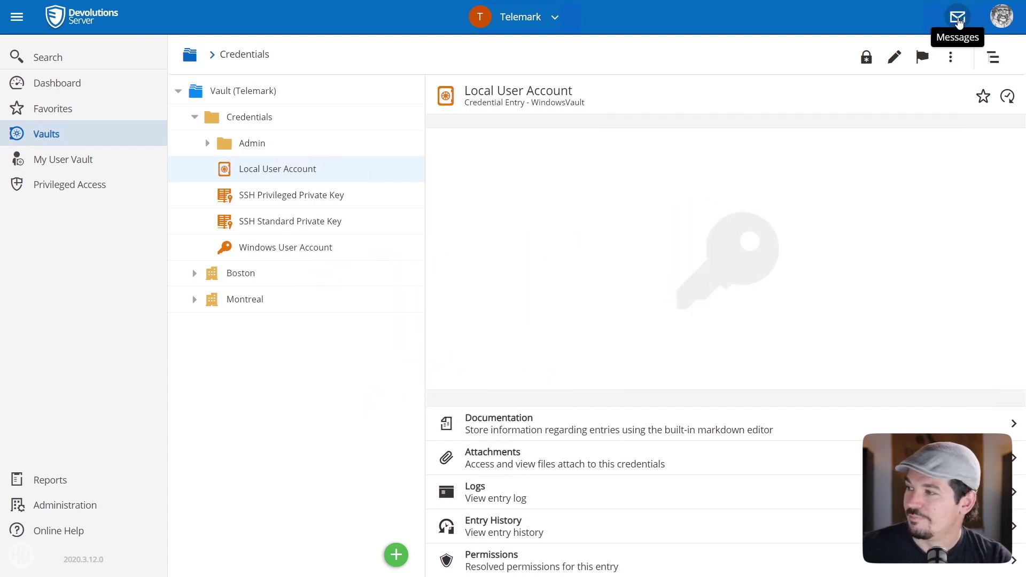
left_click(958, 20)
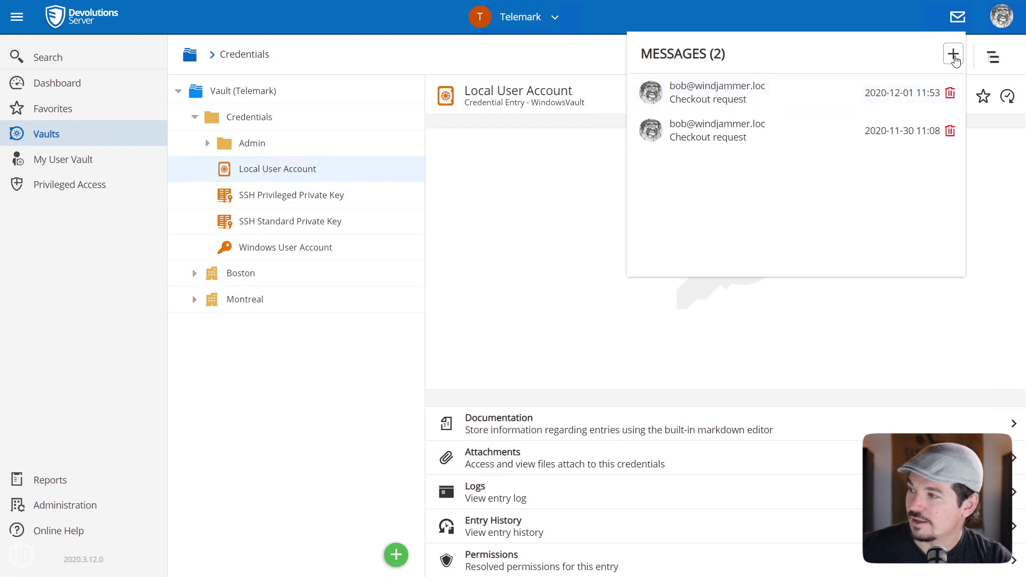
left_click(954, 54)
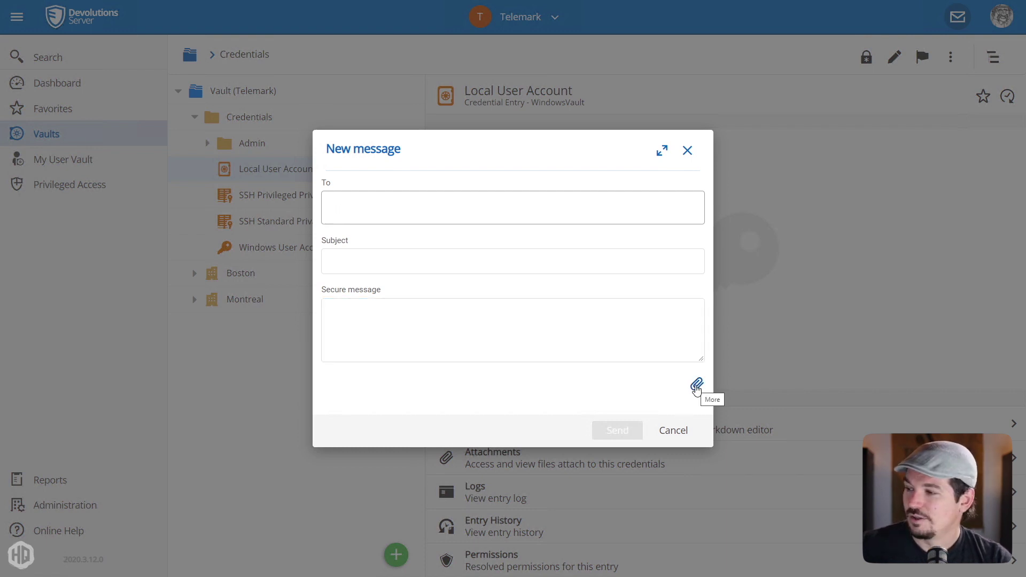
left_click(696, 386)
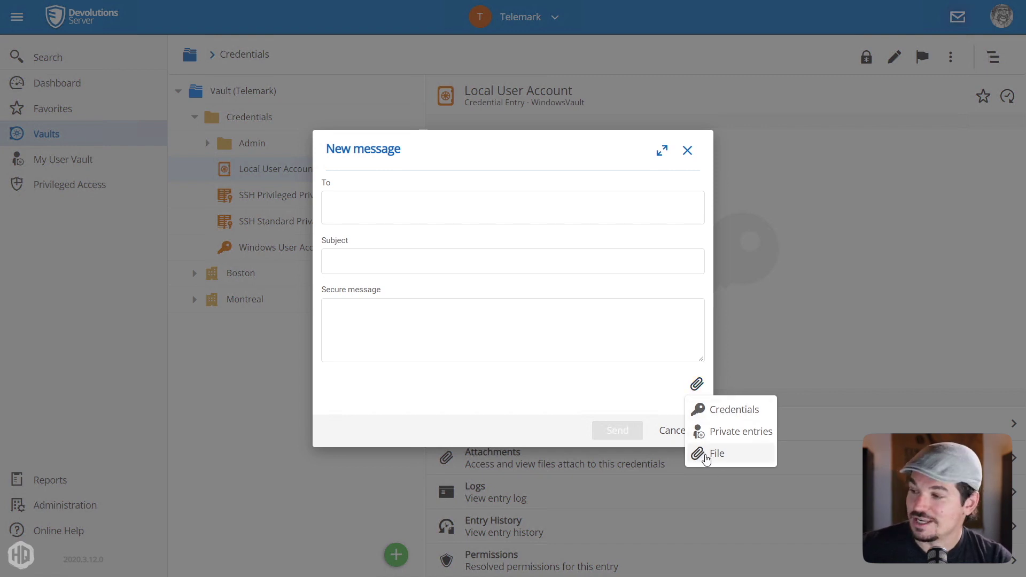
left_click(710, 454)
left_click(708, 456)
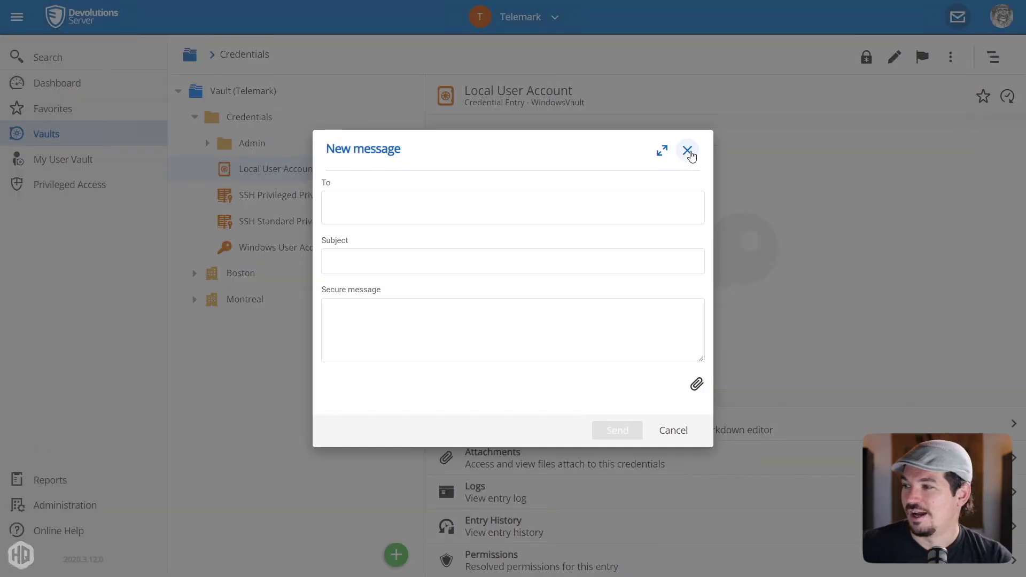
left_click(689, 151)
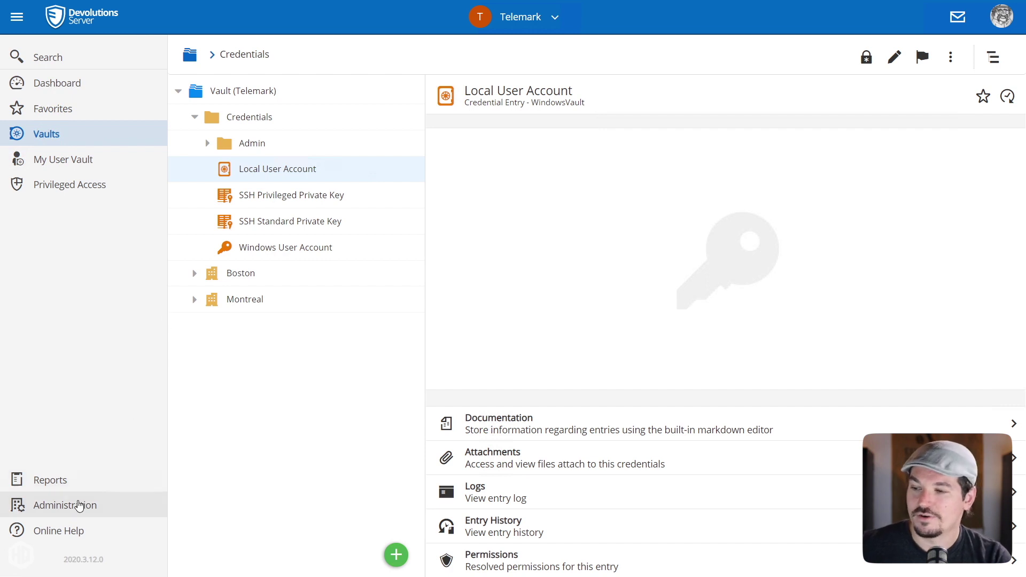
- Upload Logo-DHQ-red-01 as the large server logo under Server Settings > Advanced
left_click(80, 512)
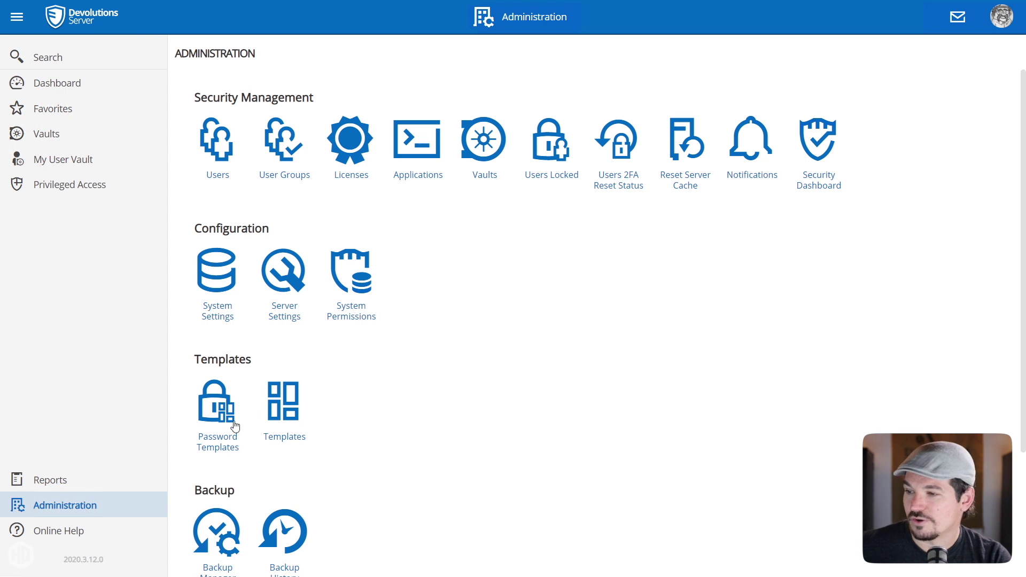
left_click(287, 289)
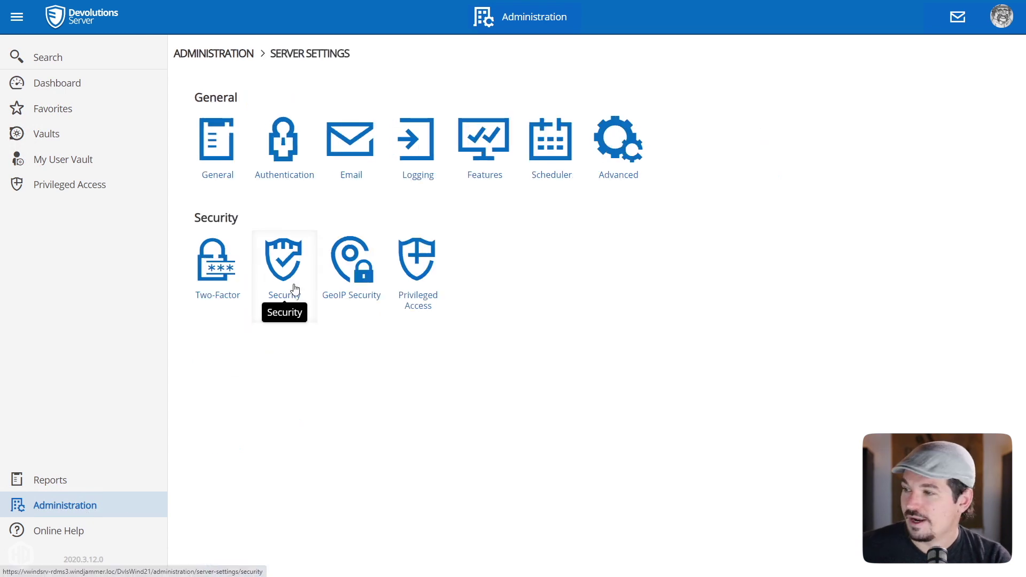
left_click(617, 150)
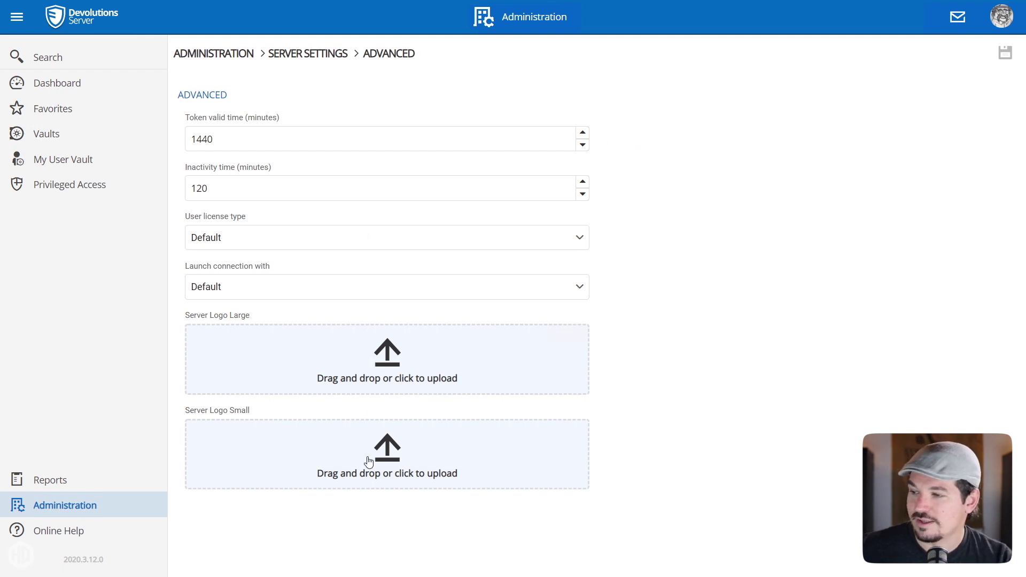
left_click(384, 364)
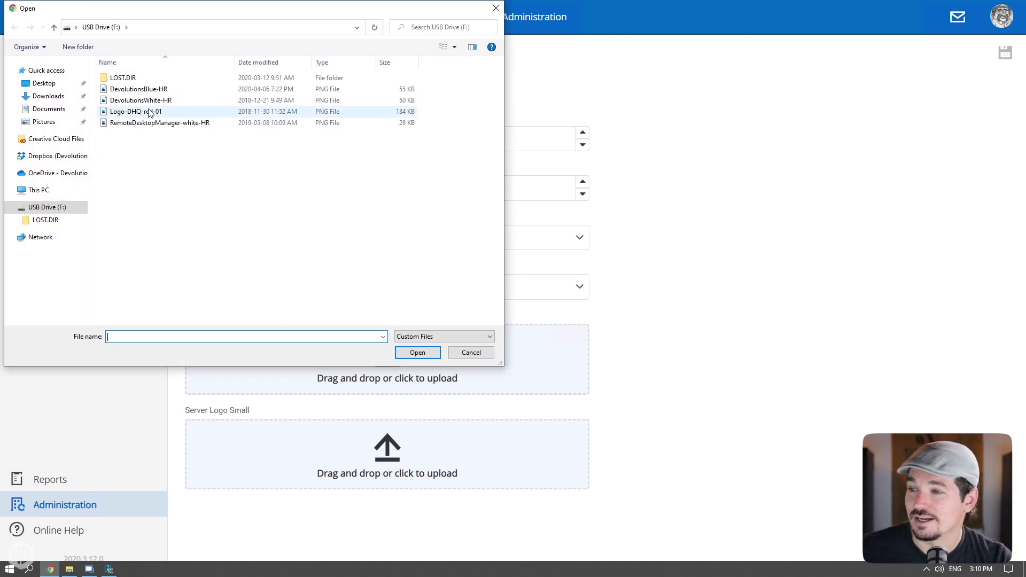
left_click(138, 111)
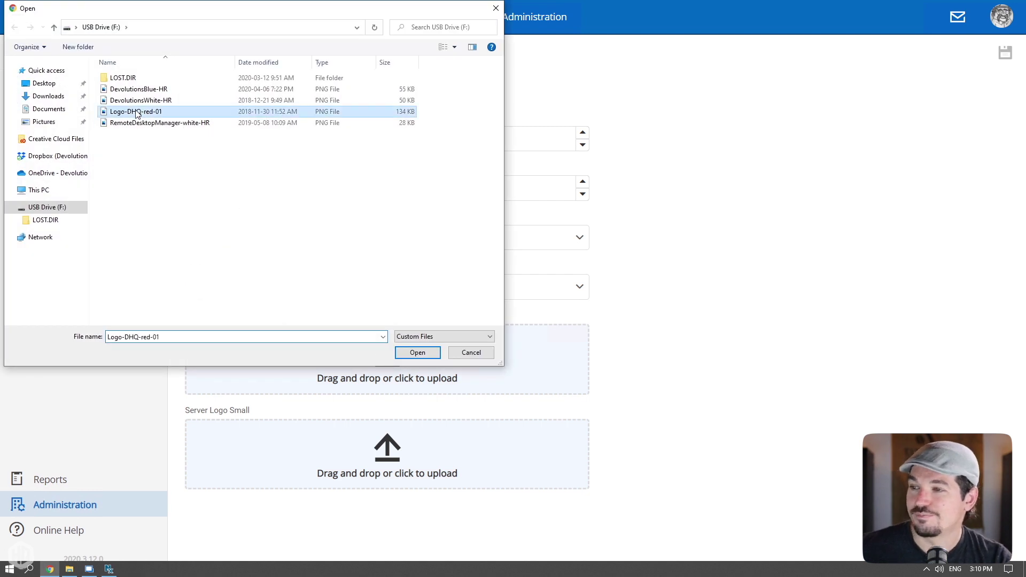
left_click(418, 353)
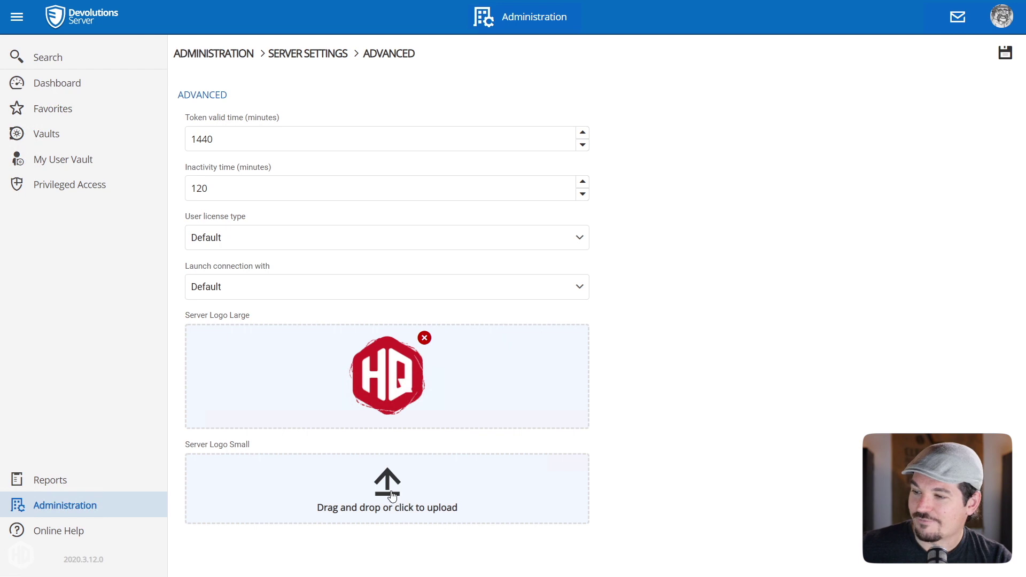
- Upload DevolutionsWhite-HR as the small server logo and save the settings
left_click(391, 496)
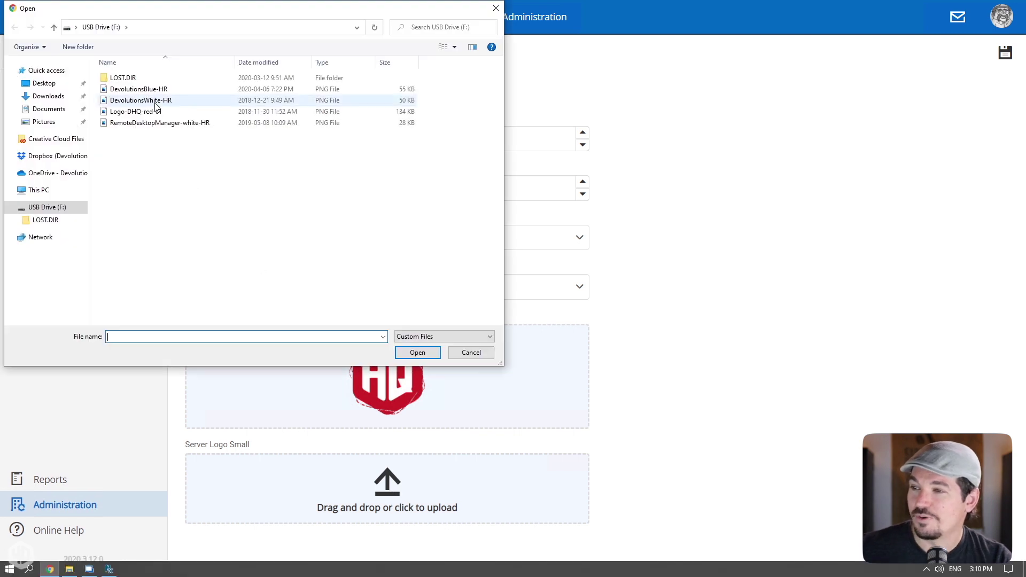
left_click(143, 99)
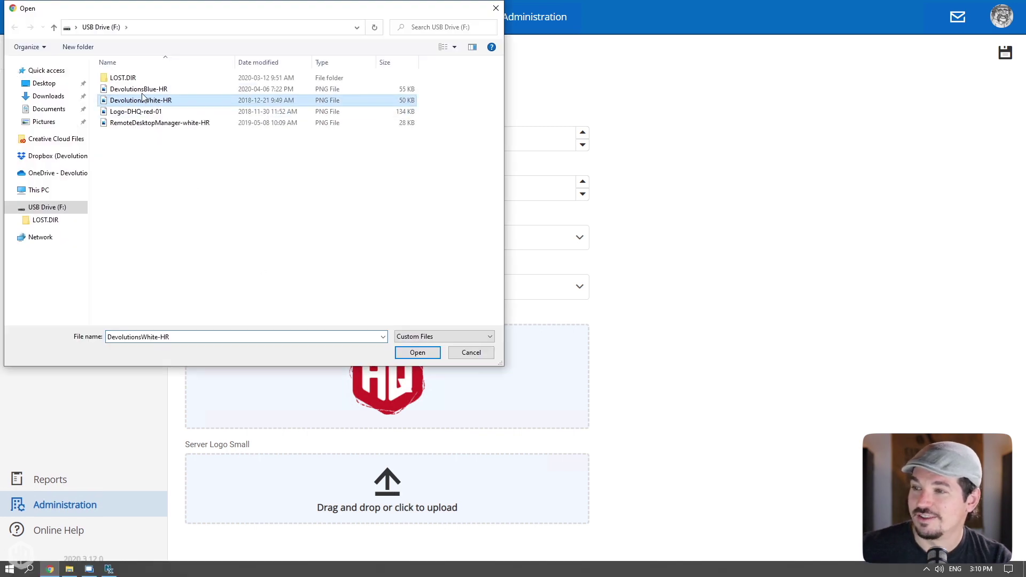
left_click(416, 353)
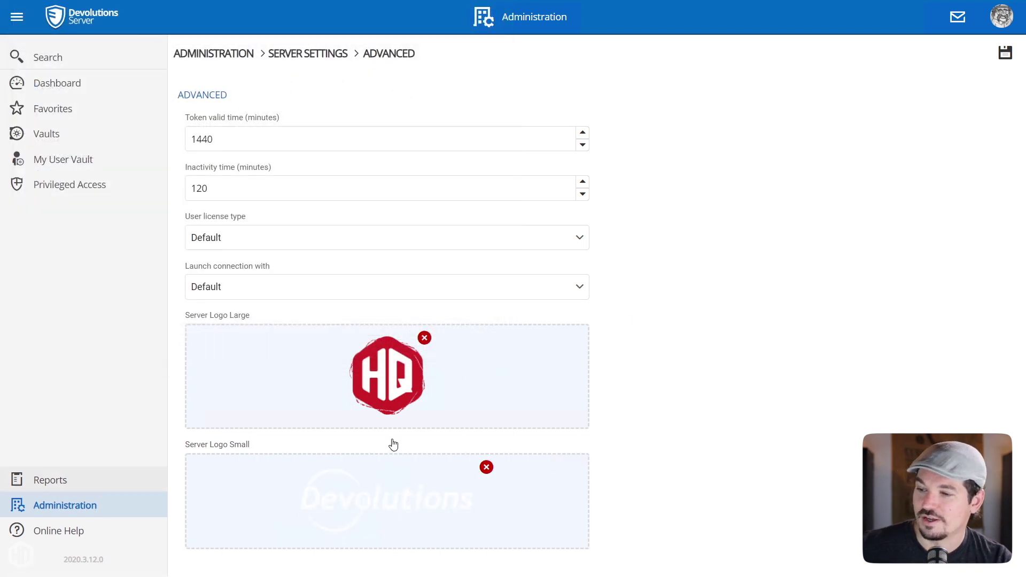
left_click(1005, 54)
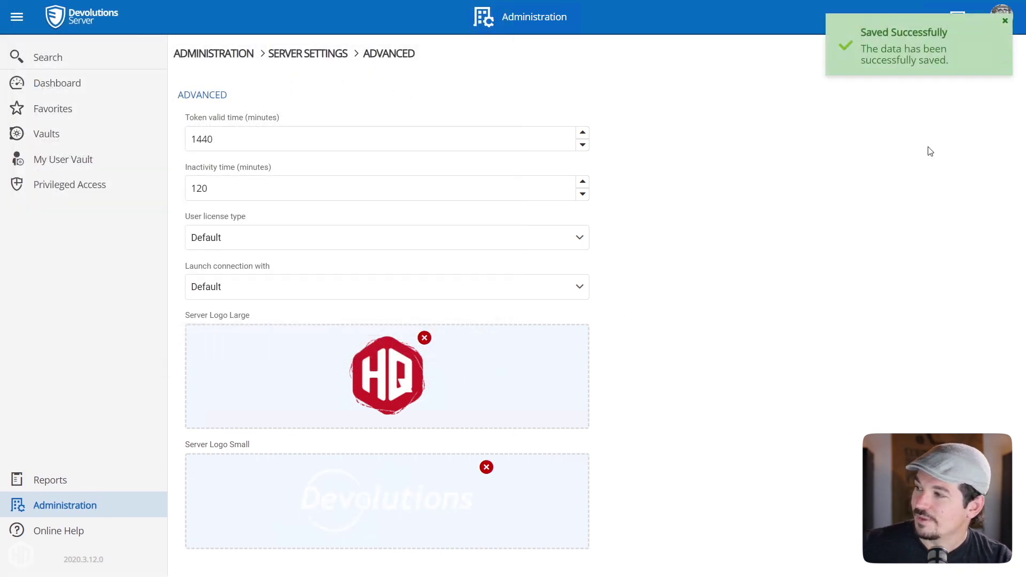
- Reload the page and log off to see the new logo branding
left_click(1005, 22)
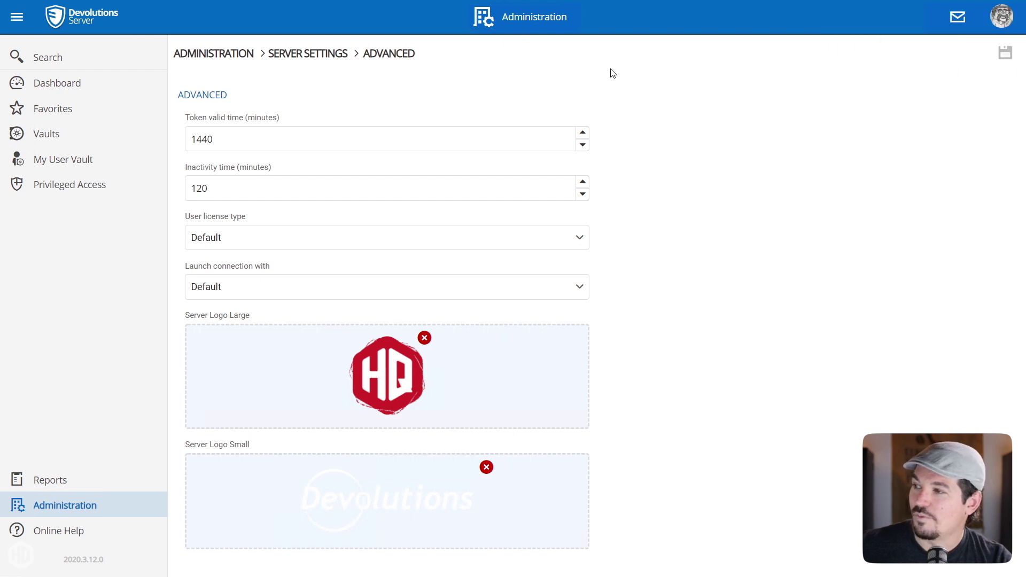
key("F5")
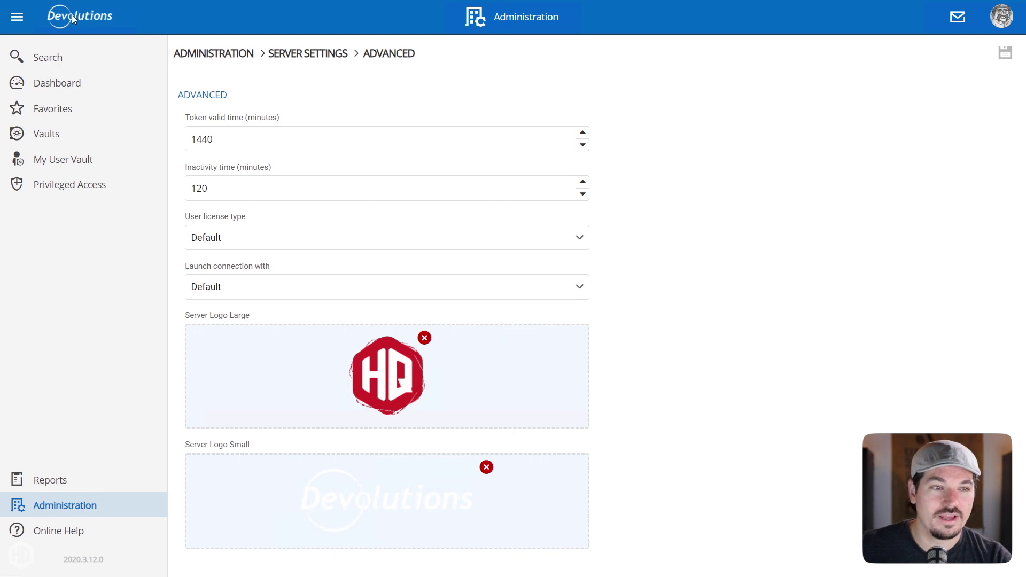
left_click(1002, 17)
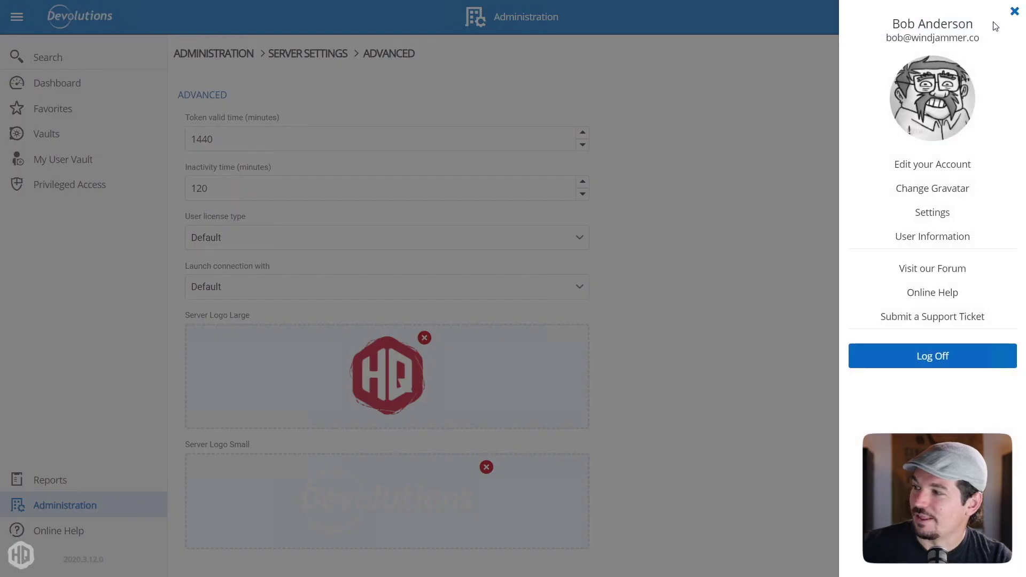
left_click(949, 360)
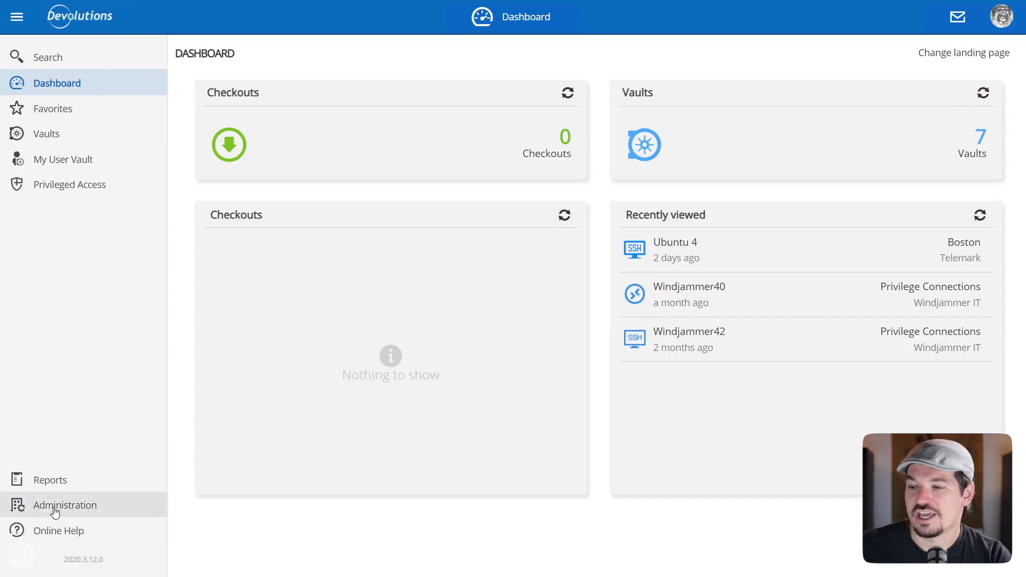
- Remove both the large and small server logos in Server Settings > Advanced and save
left_click(60, 509)
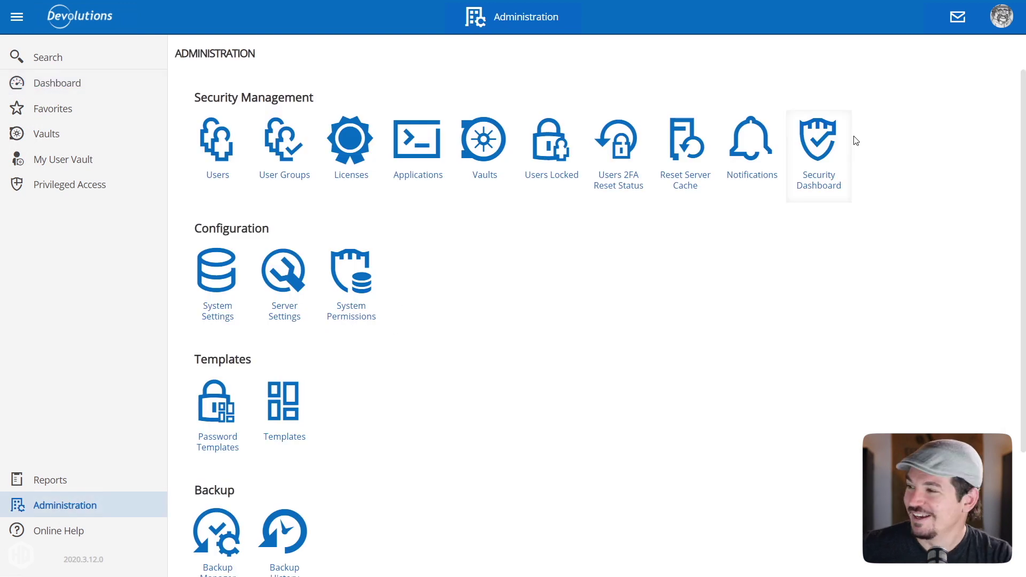
left_click(283, 276)
left_click(606, 149)
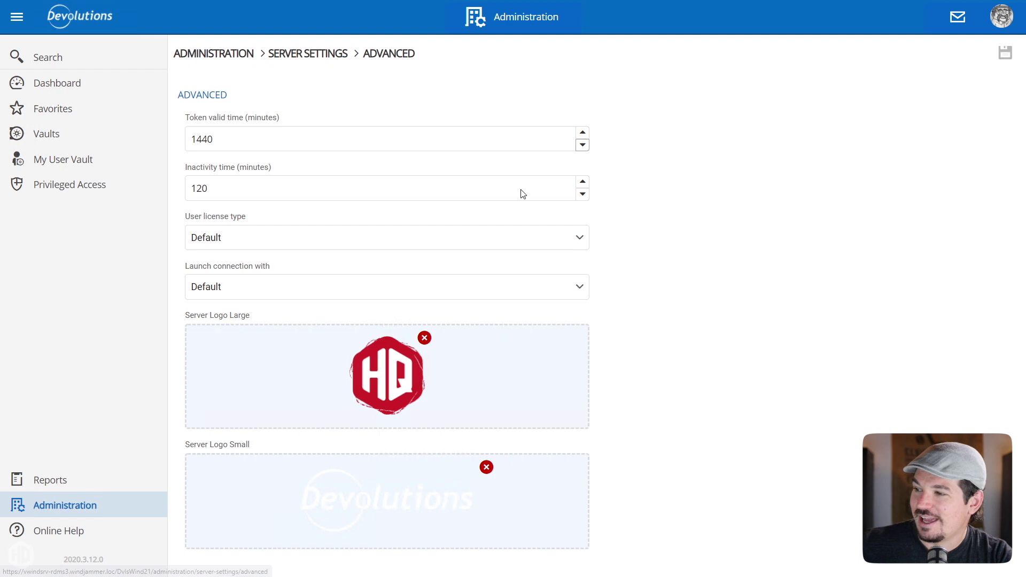
left_click(422, 337)
left_click(487, 432)
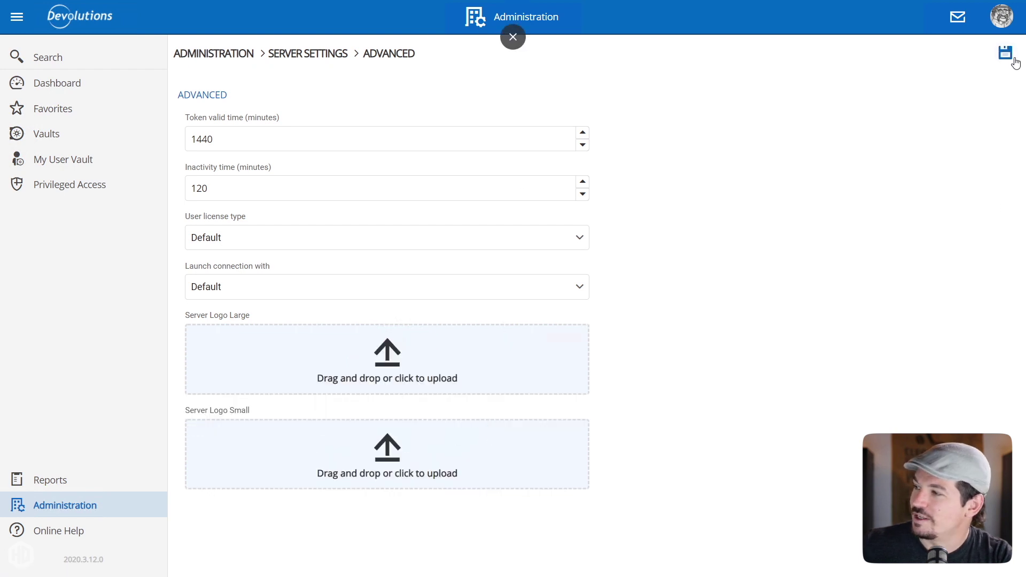
left_click(1006, 52)
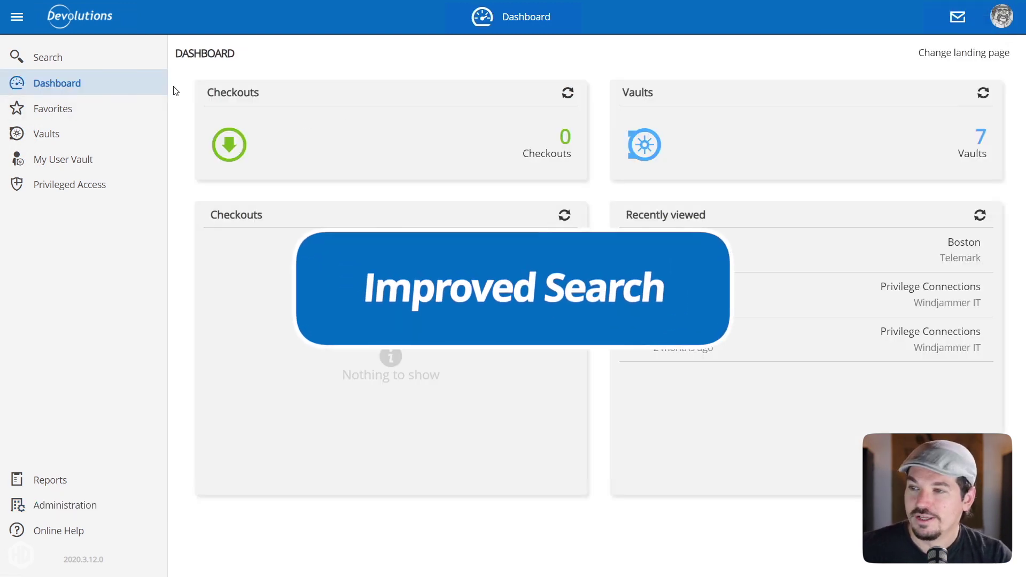
left_click(47, 58)
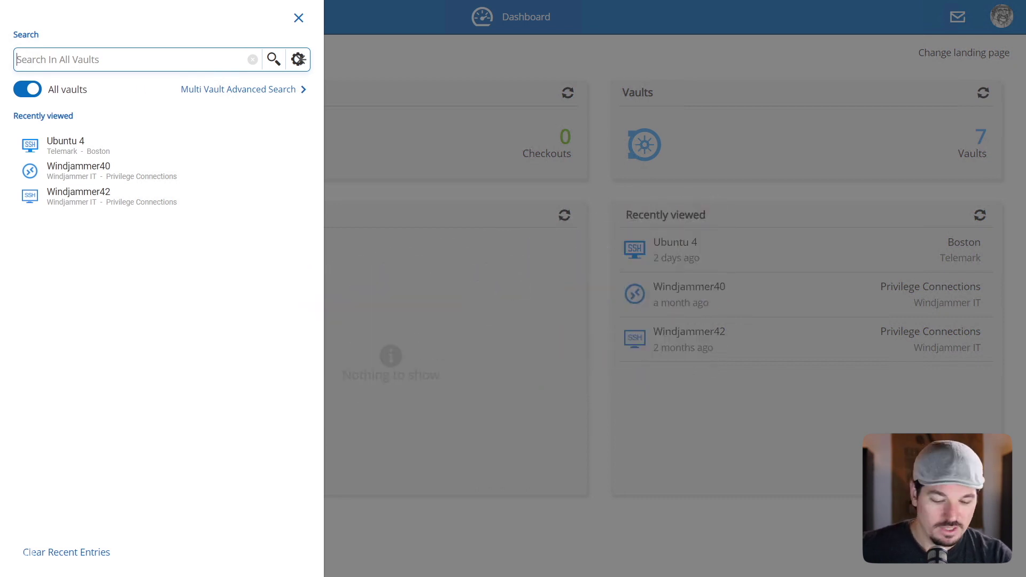
type("Telemark")
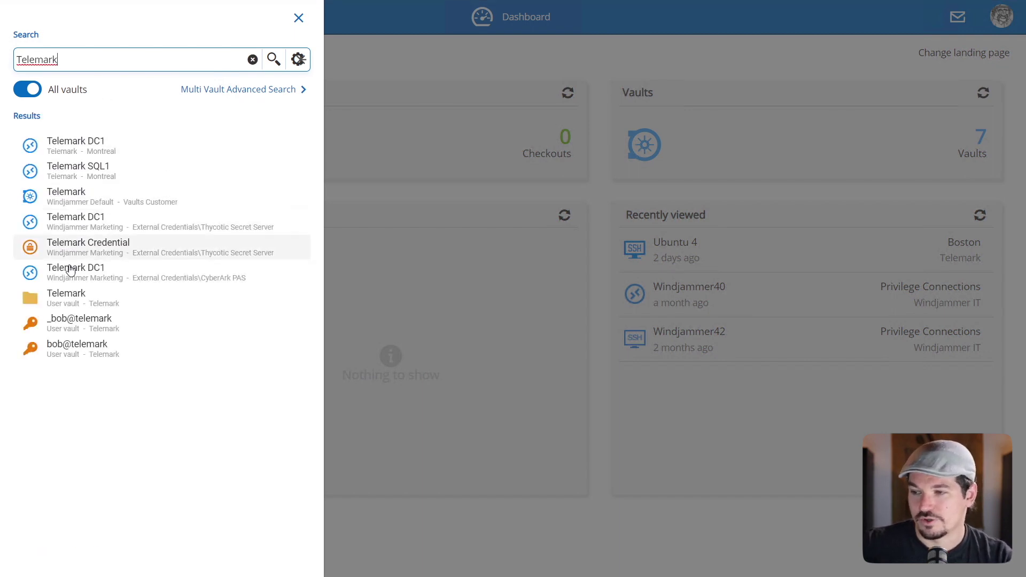
left_click(298, 59)
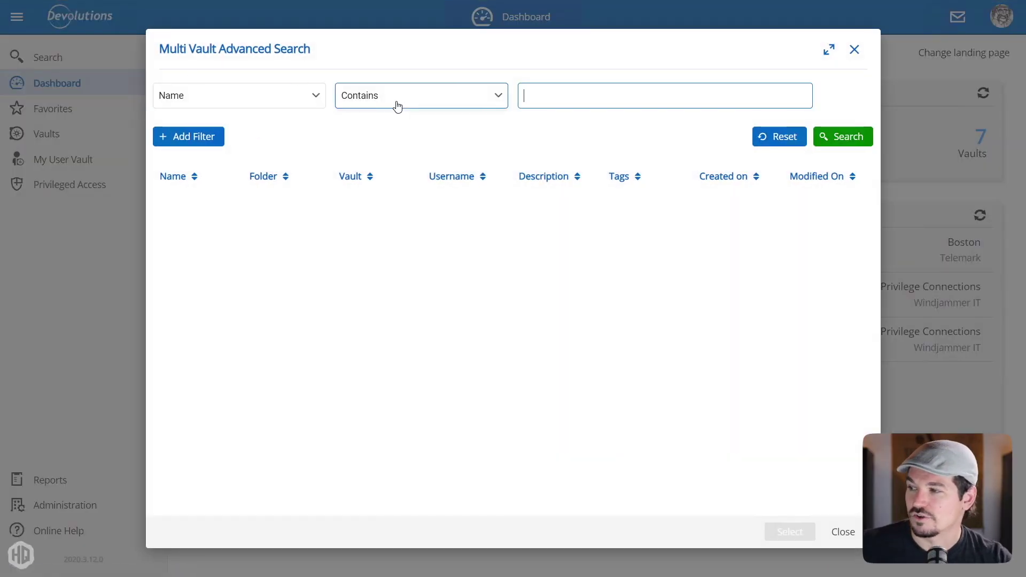
left_click(268, 100)
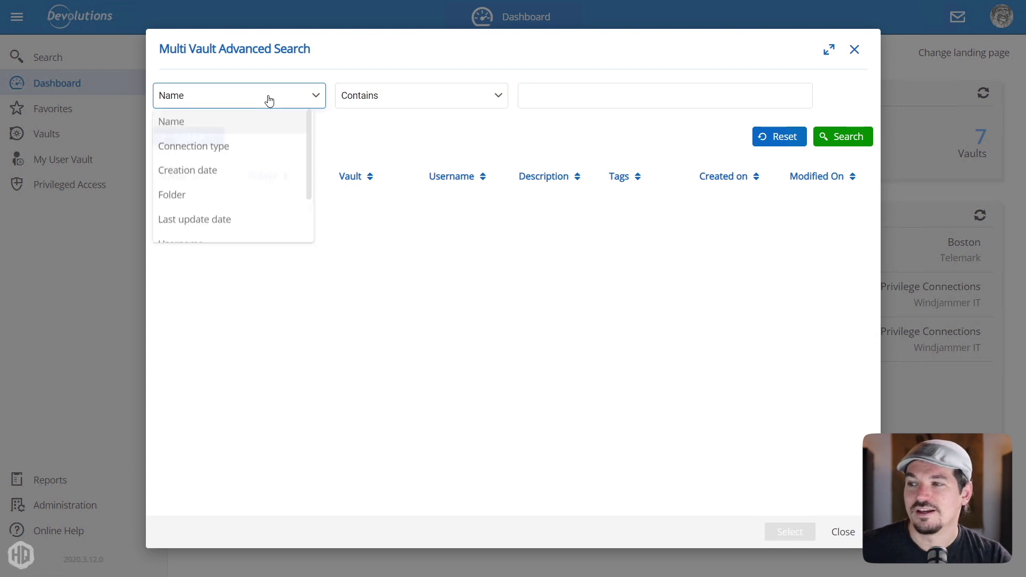
mouse_move(308, 130)
left_mouse_down()
mouse_move(303, 200)
mouse_move(316, 122)
left_mouse_up()
left_click(438, 95)
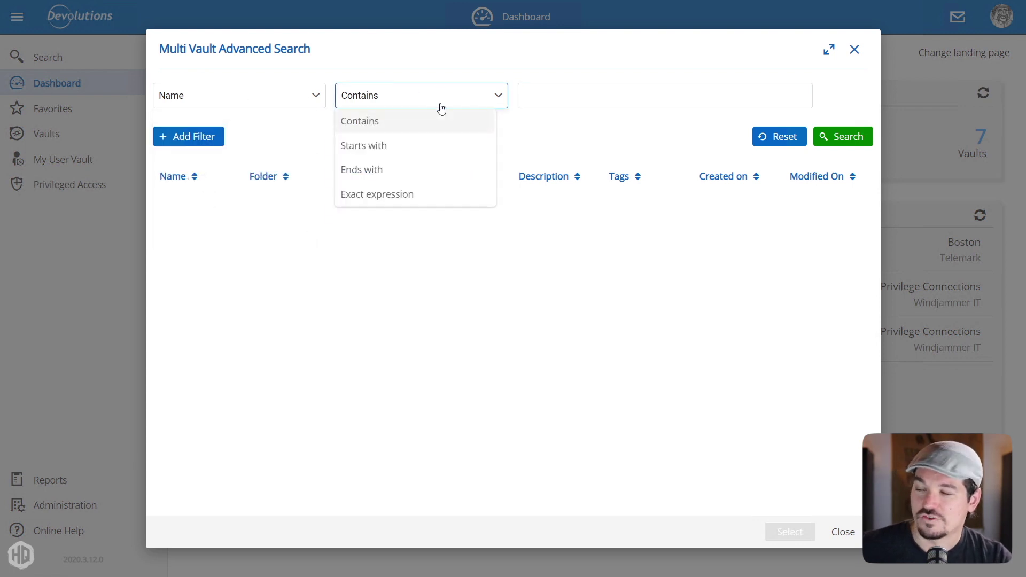
left_click(315, 96)
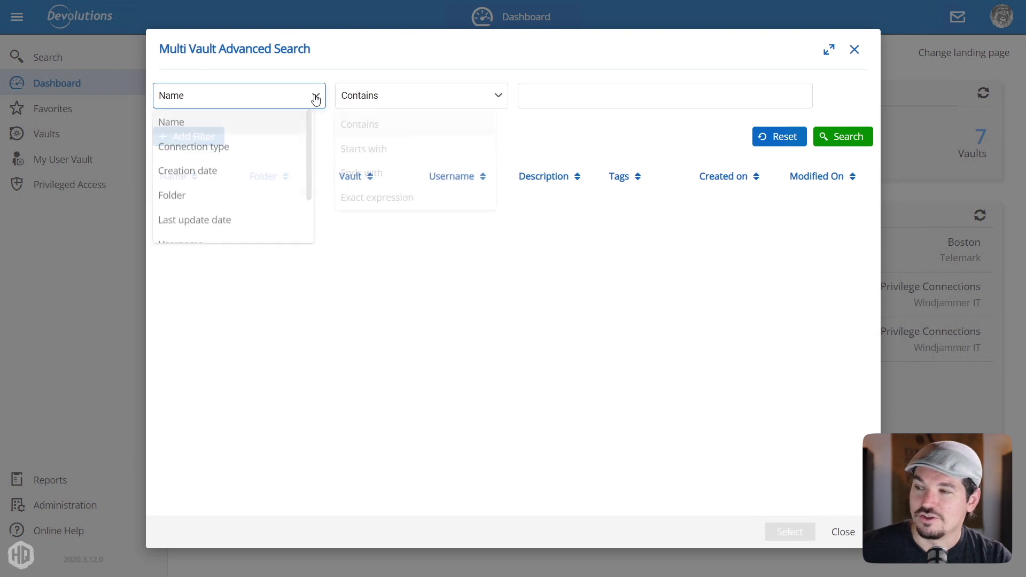
left_click(856, 50)
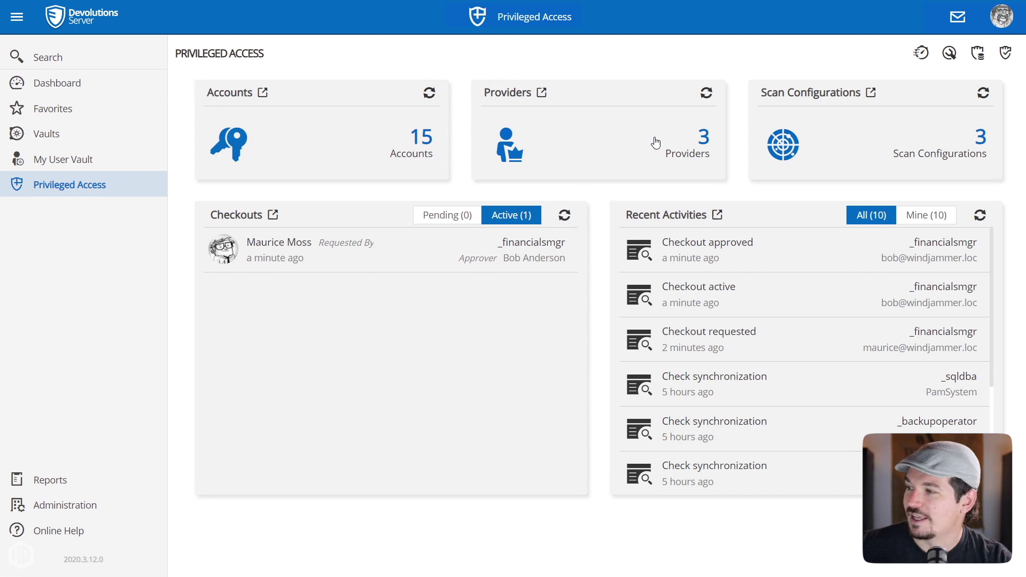
- Browse the Boston accounts folder and the Providers list, then open the Privileged Access Quick Start
left_click(403, 161)
left_click(256, 177)
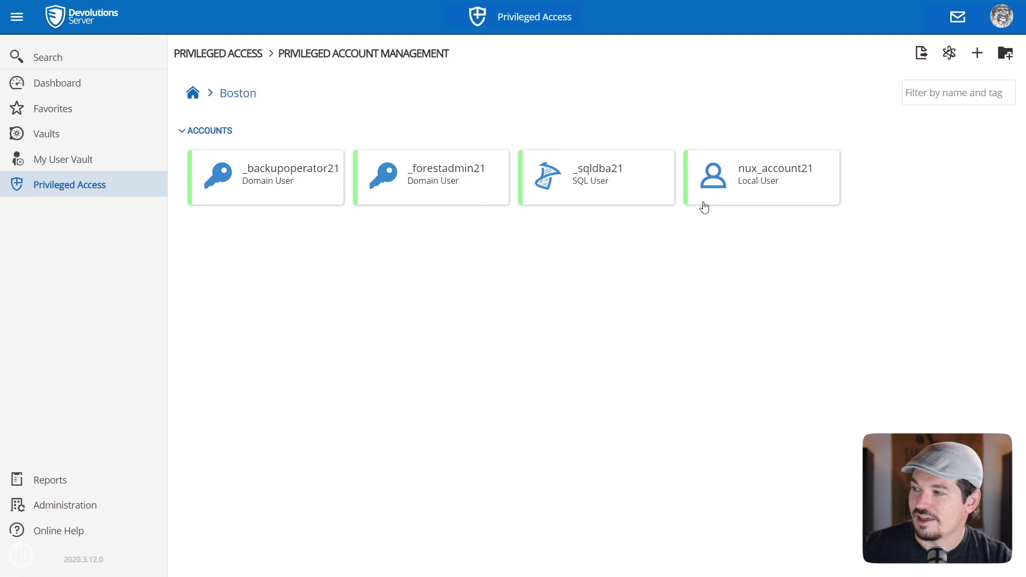
left_click(195, 98)
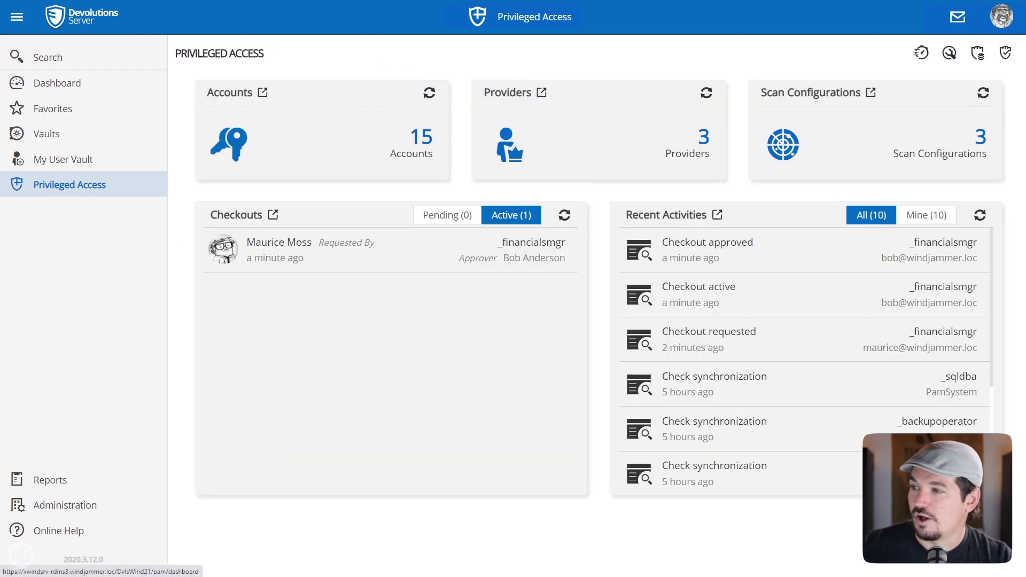
left_click(517, 153)
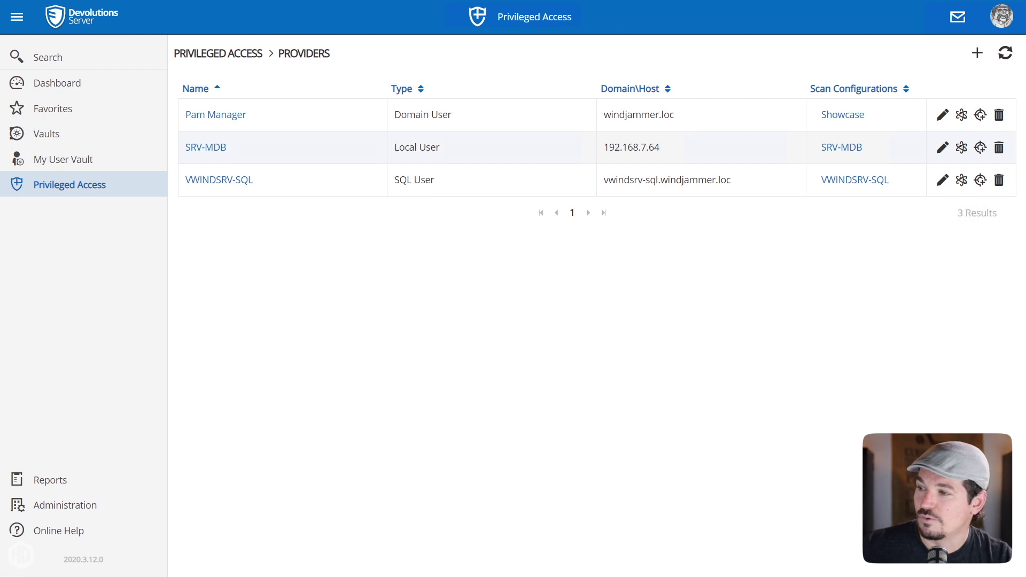
key("alt+Left")
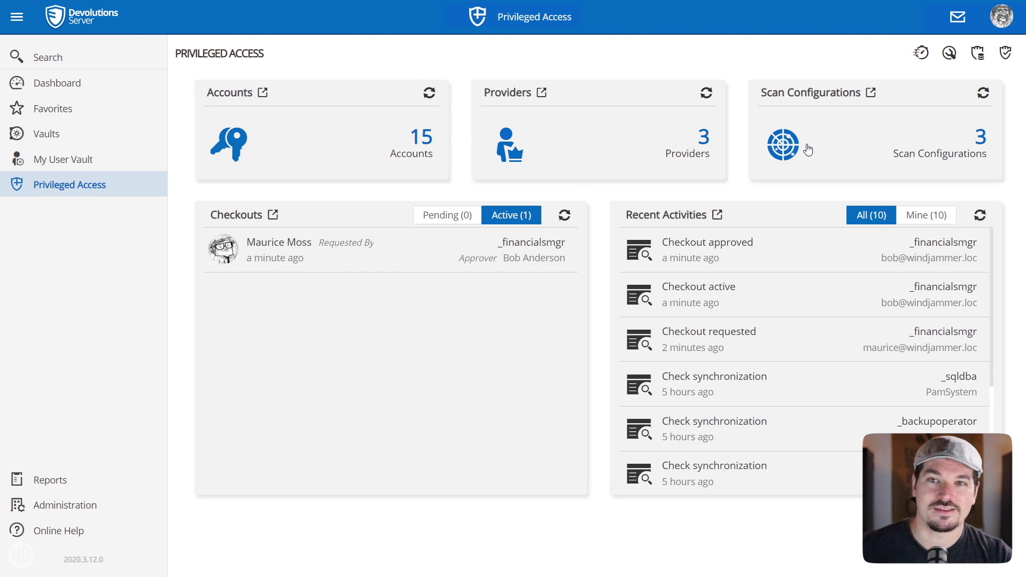
left_click(920, 55)
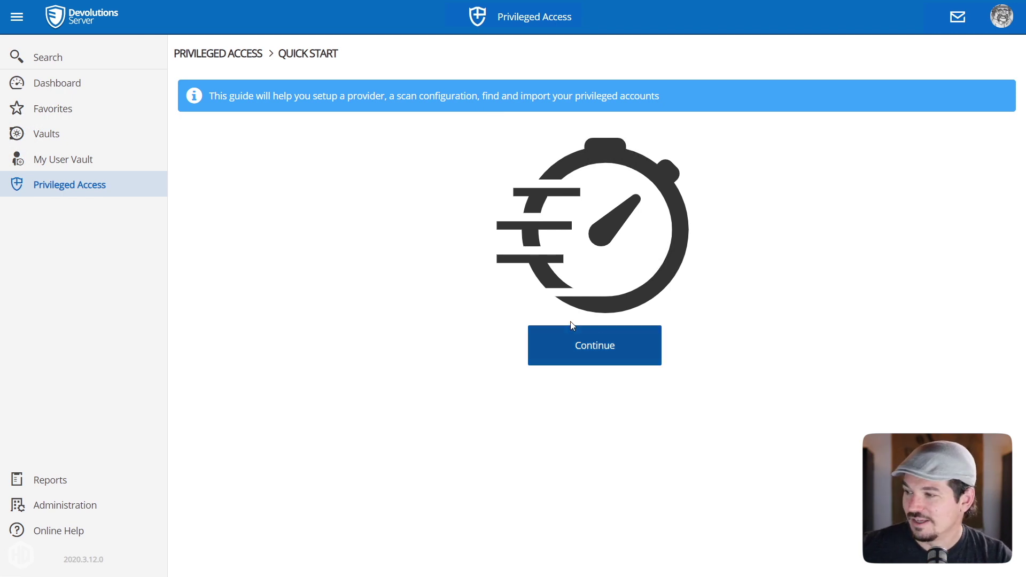
- Start provider setup with Domain User and LDAPS, then open the existing windjammer.loc scan configuration
left_click(580, 348)
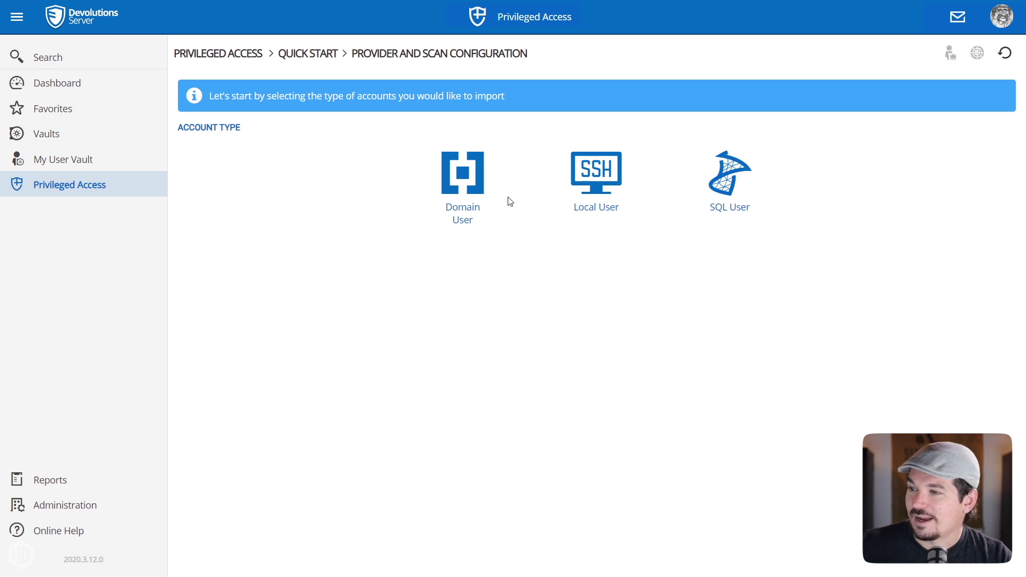
left_click(477, 190)
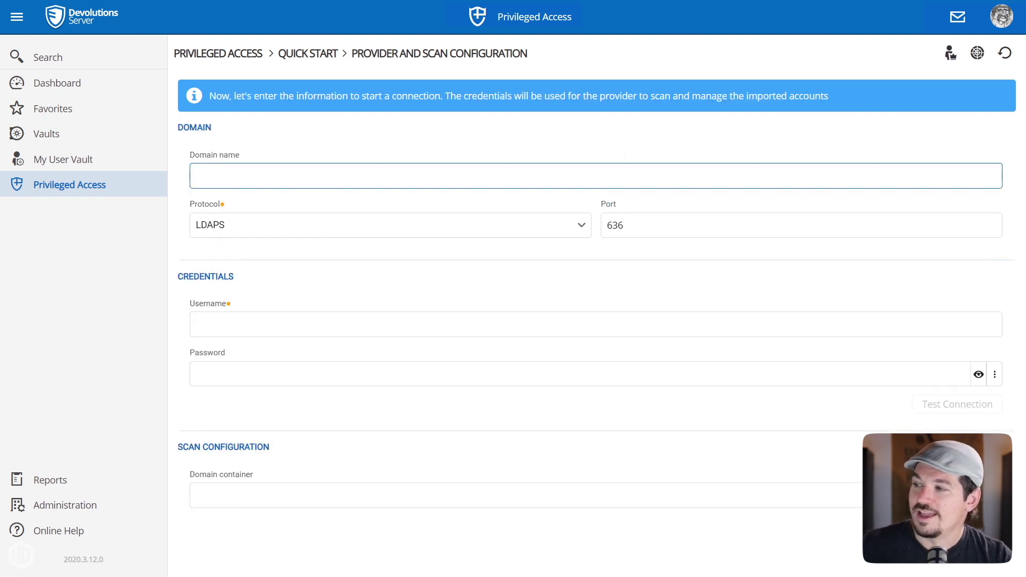
left_click(572, 228)
left_click(289, 276)
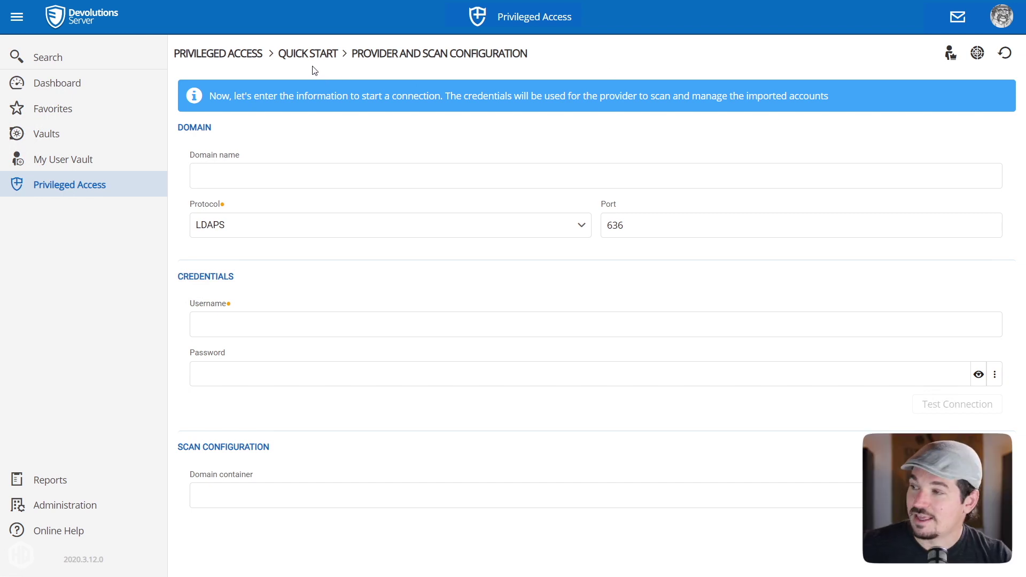
left_click(221, 55)
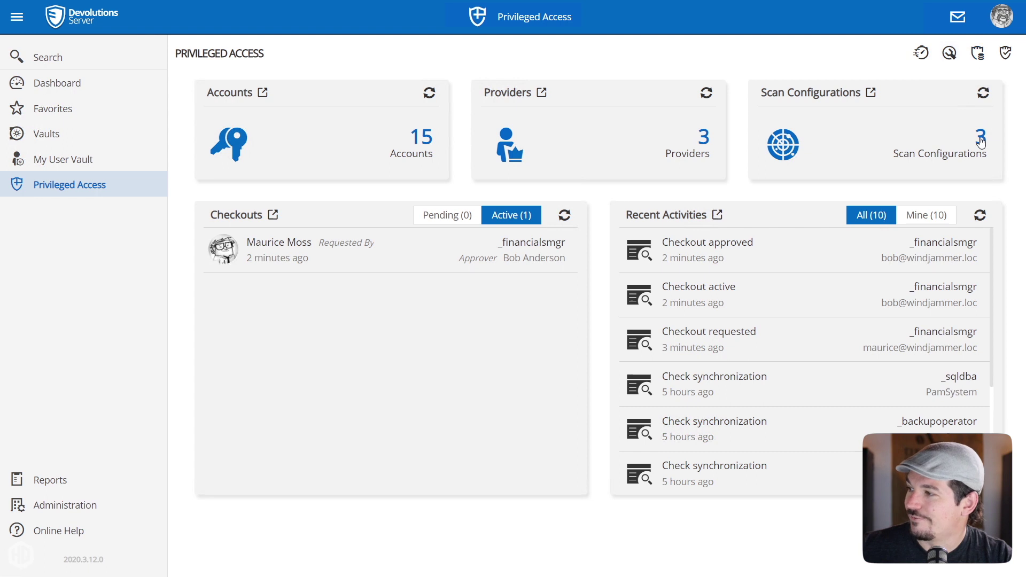
left_click(921, 53)
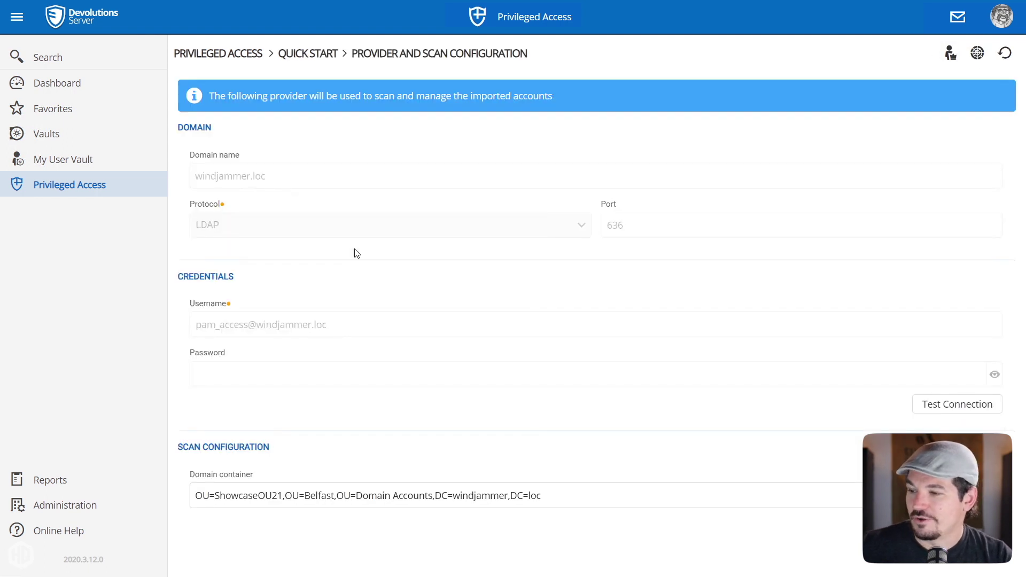
- Run the domain scan, check the Container list, tick and untick the found accounts, then go back
left_click(940, 529)
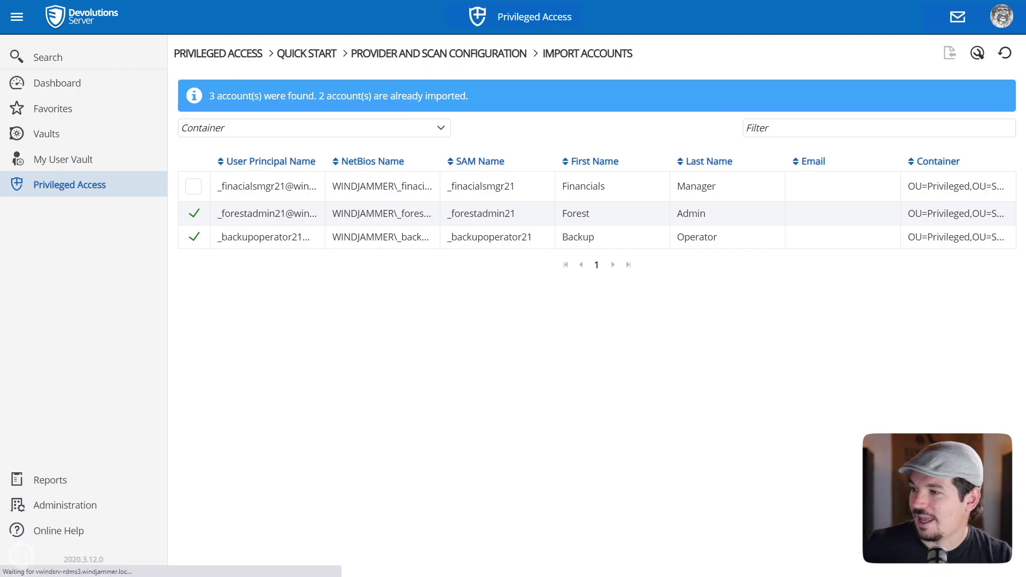
left_click(441, 128)
left_click(441, 129)
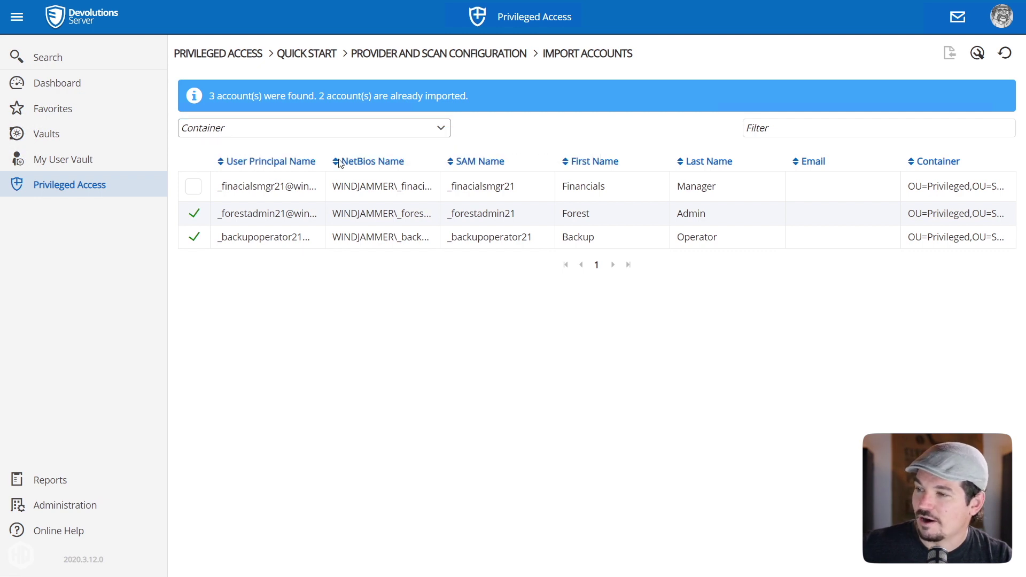
left_click(193, 187)
left_click(193, 187)
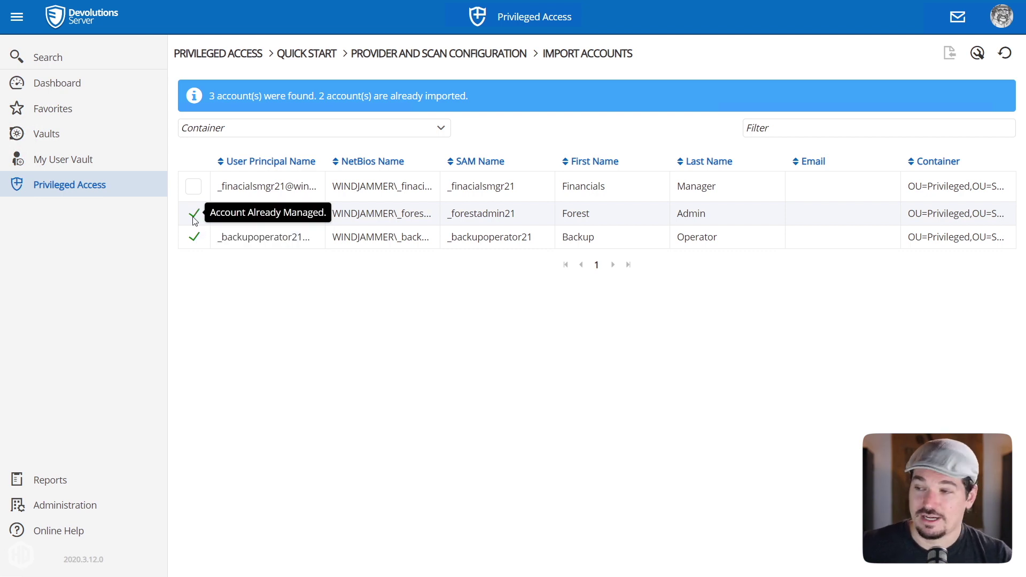
left_click(193, 187)
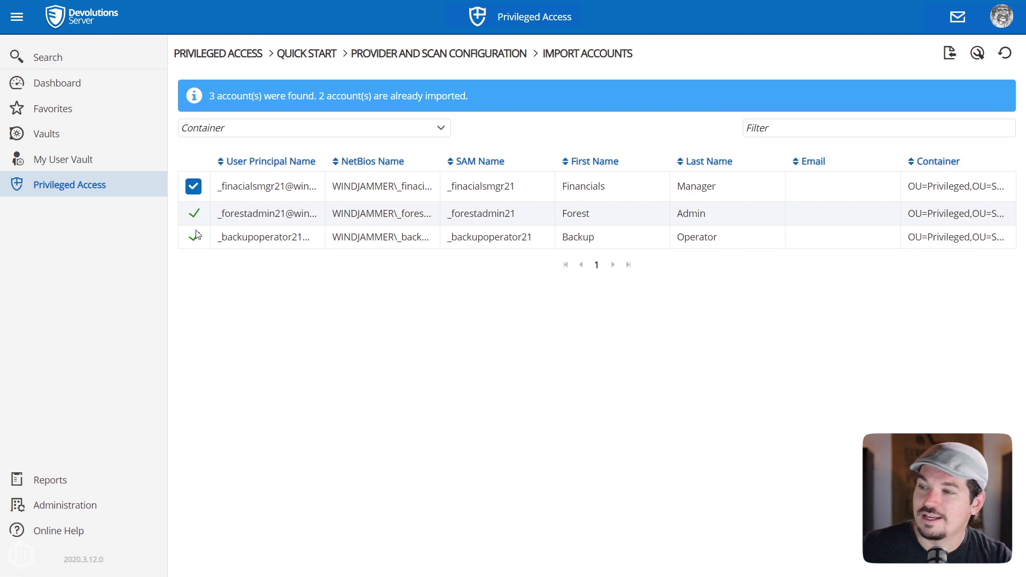
left_click(193, 187)
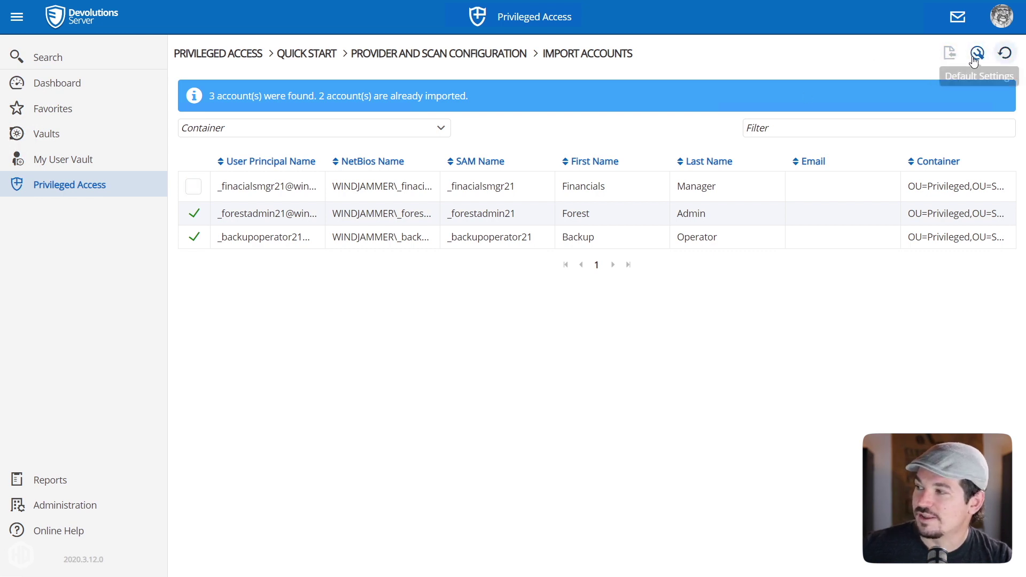
left_click(471, 56)
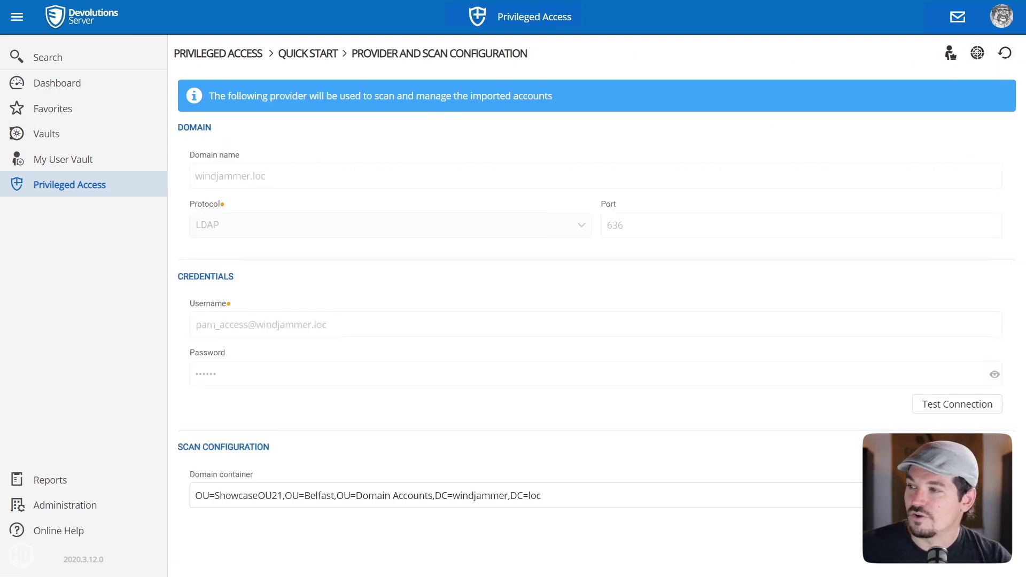
left_click(198, 58)
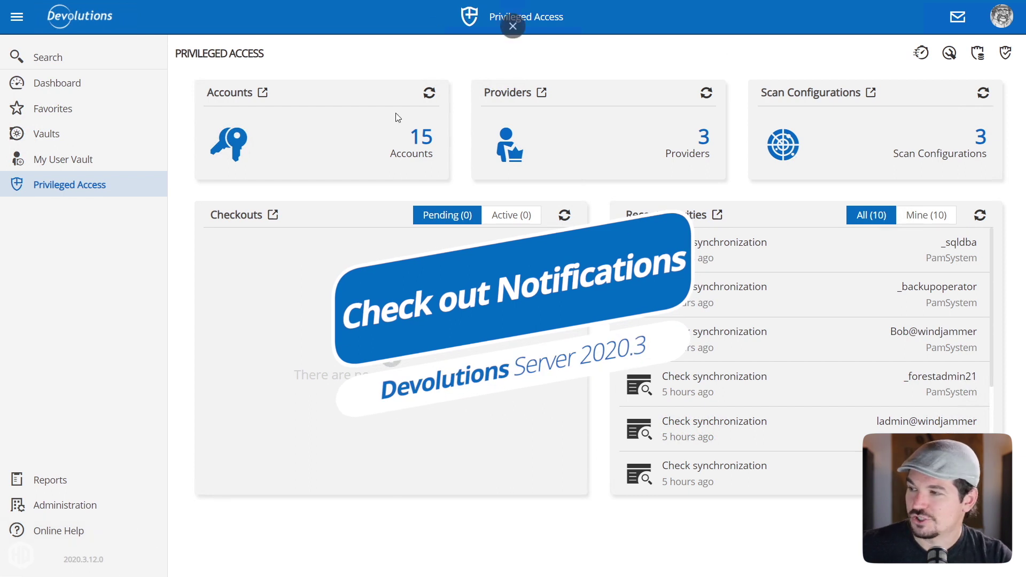
- Launch Remote Desktop Manager and open a session on Windjammer40 in Privilege Connections
key("super")
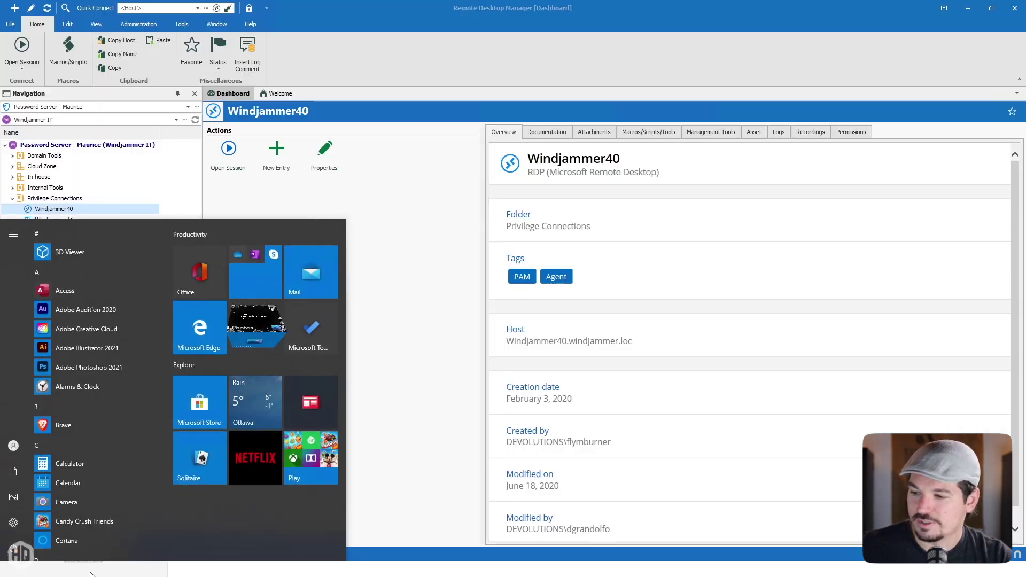
left_click(90, 575)
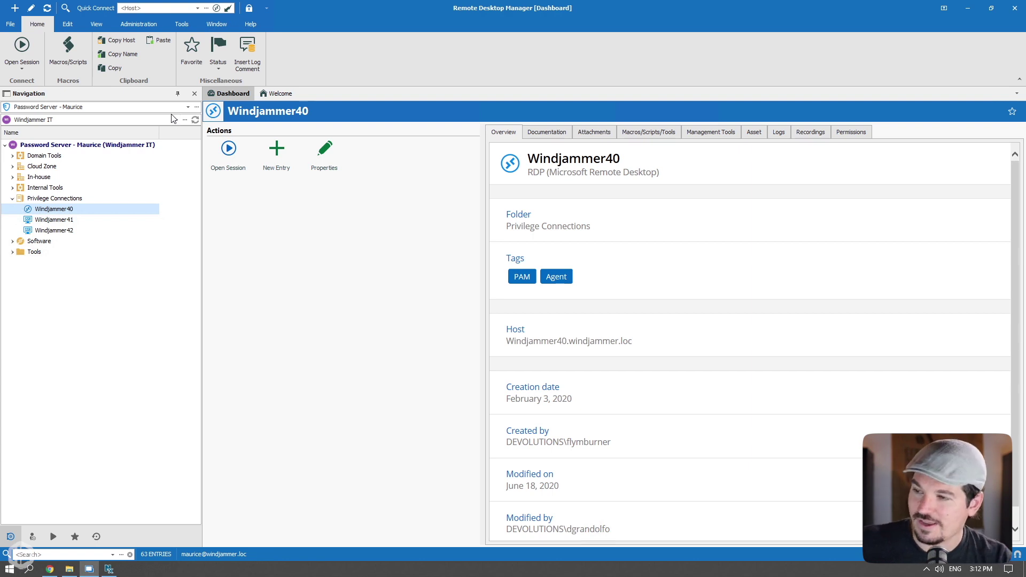
left_click(30, 200)
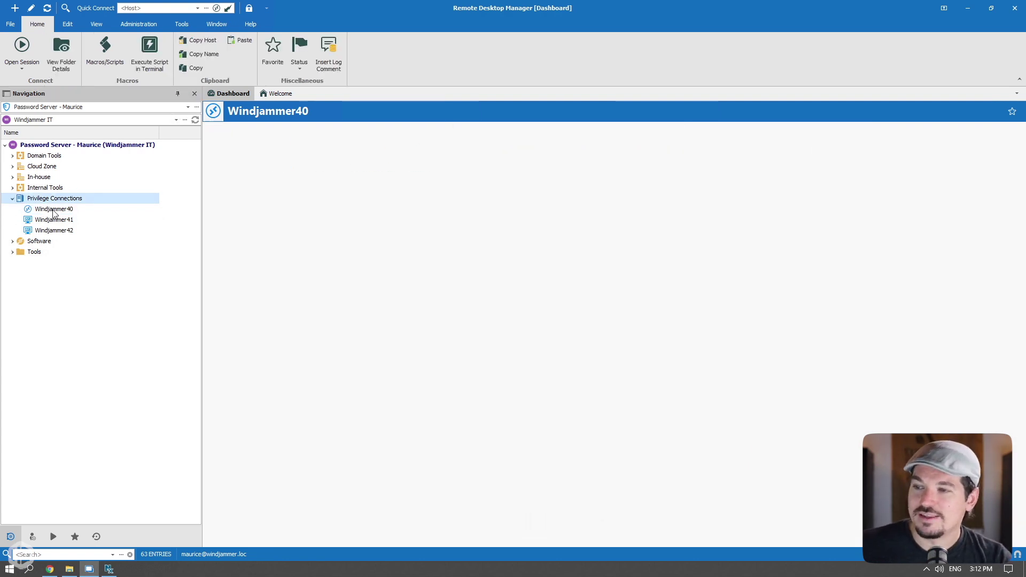
left_click(54, 211)
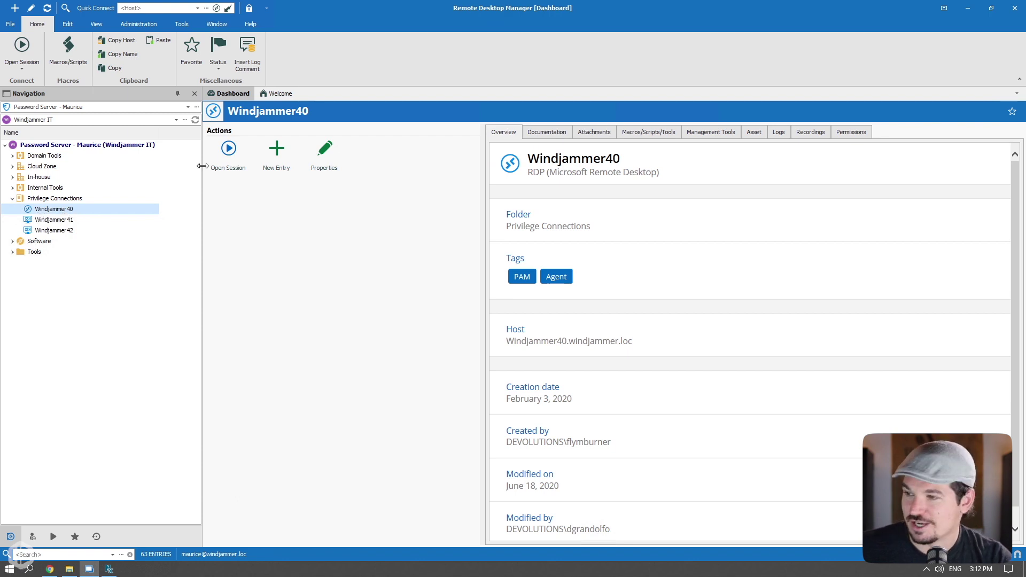
left_click(230, 152)
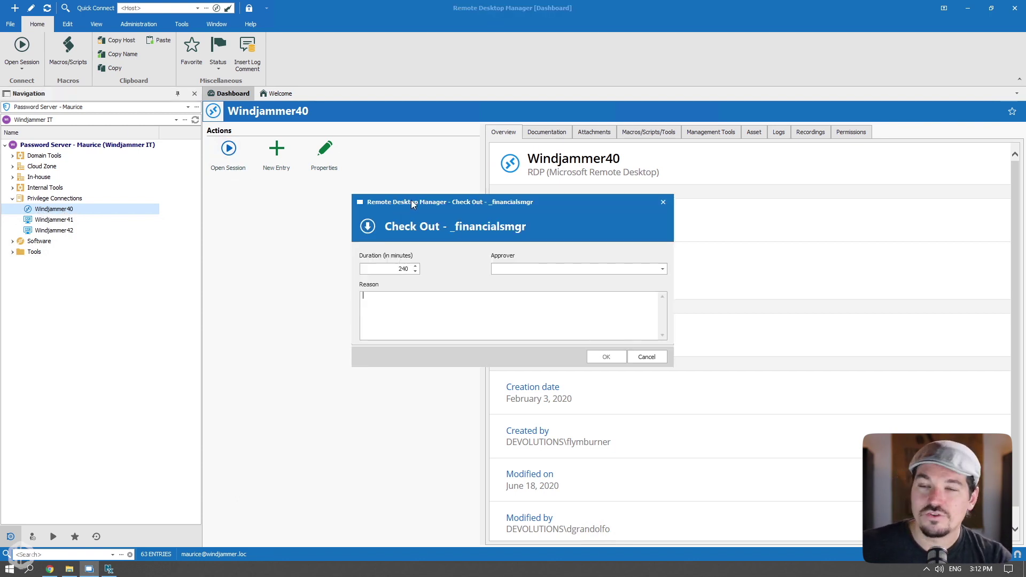
- Pick the second approver in the Check Out dialog and submit the 240-minute request
left_click_drag(402, 201, 377, 193)
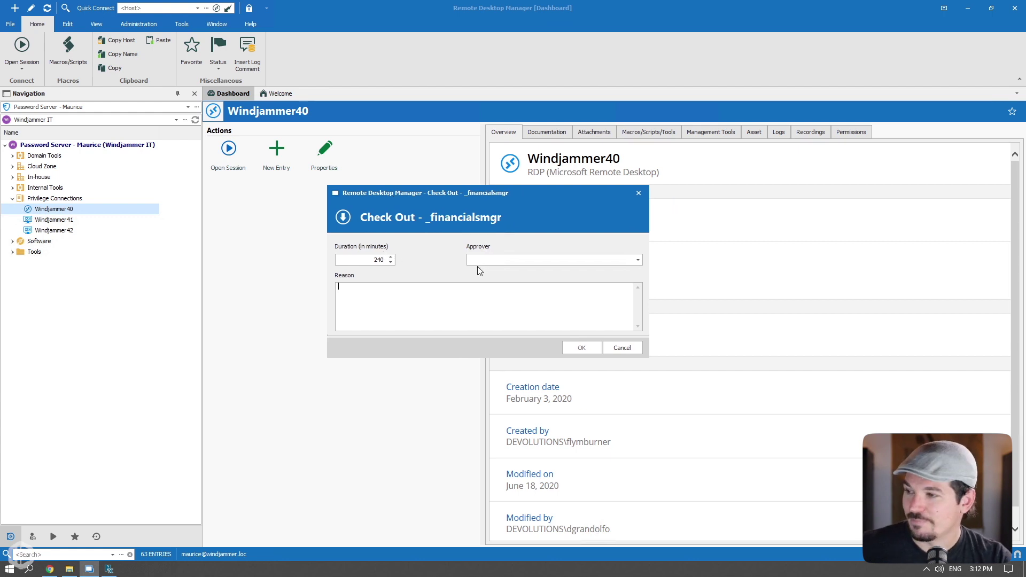
left_click(496, 261)
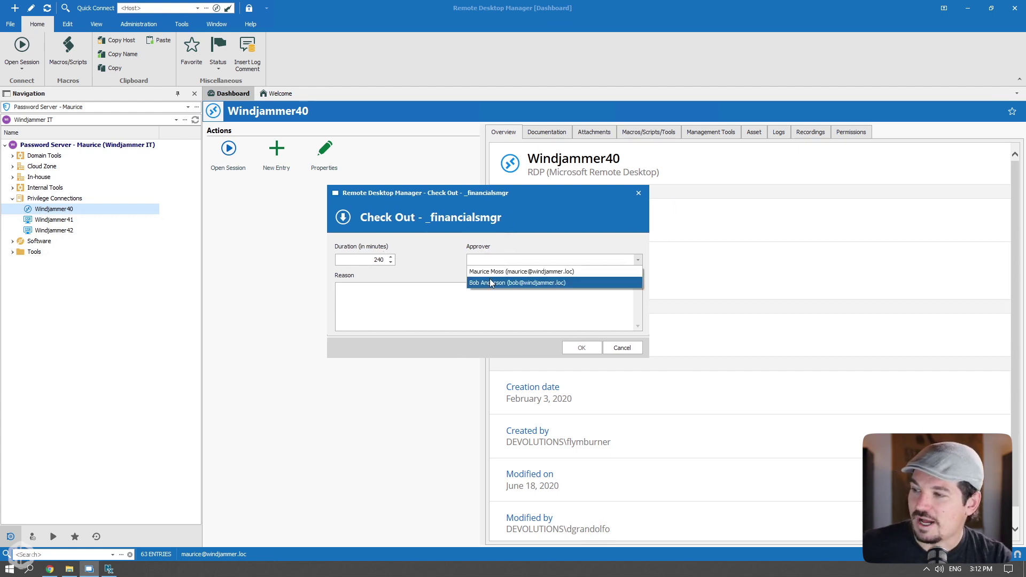
left_click(489, 278)
left_click(575, 348)
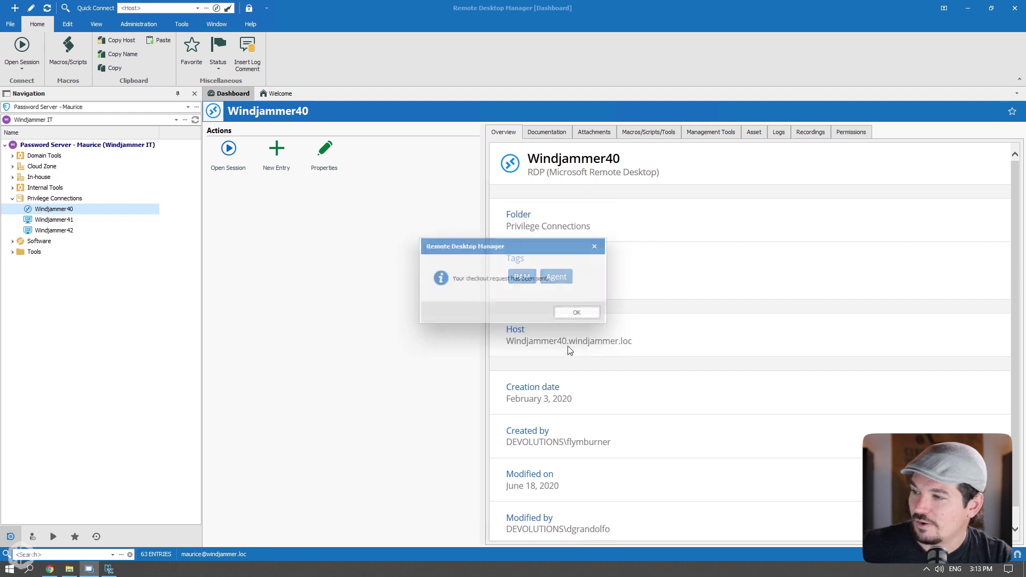
left_click(571, 313)
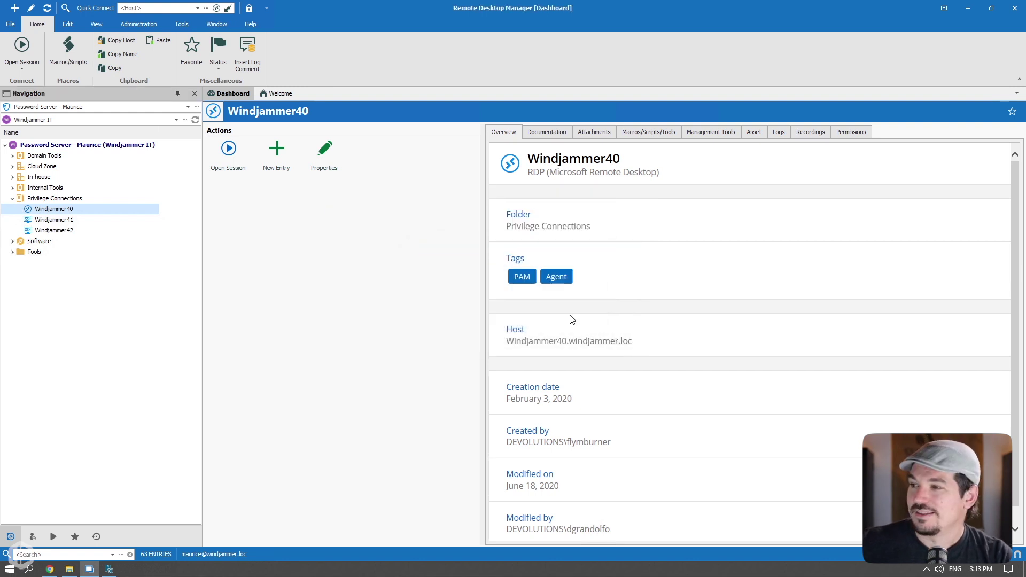
- In Vaults, open the newest _financialsmgr checkout request message from the messages list
left_click(51, 569)
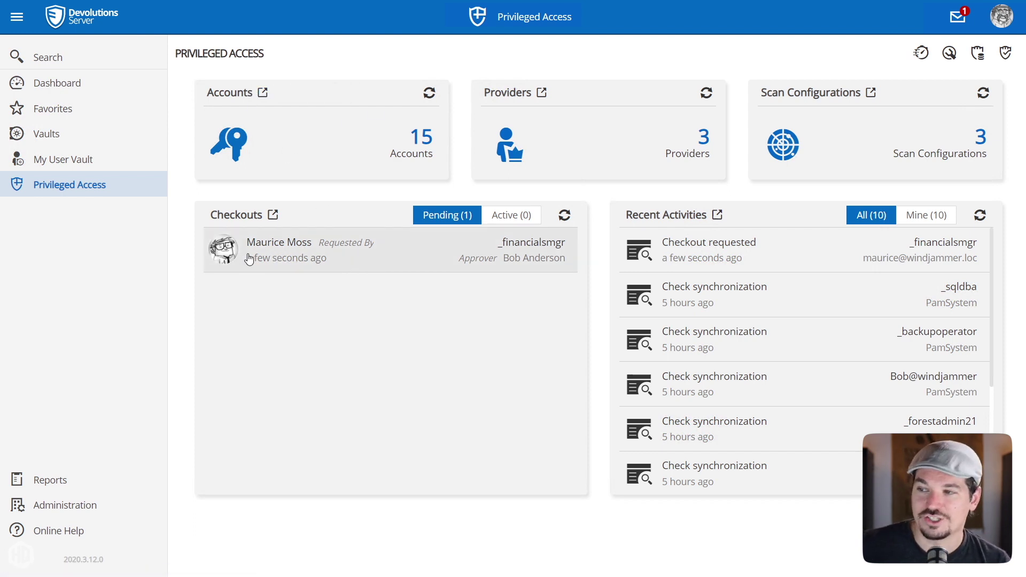
left_click(46, 136)
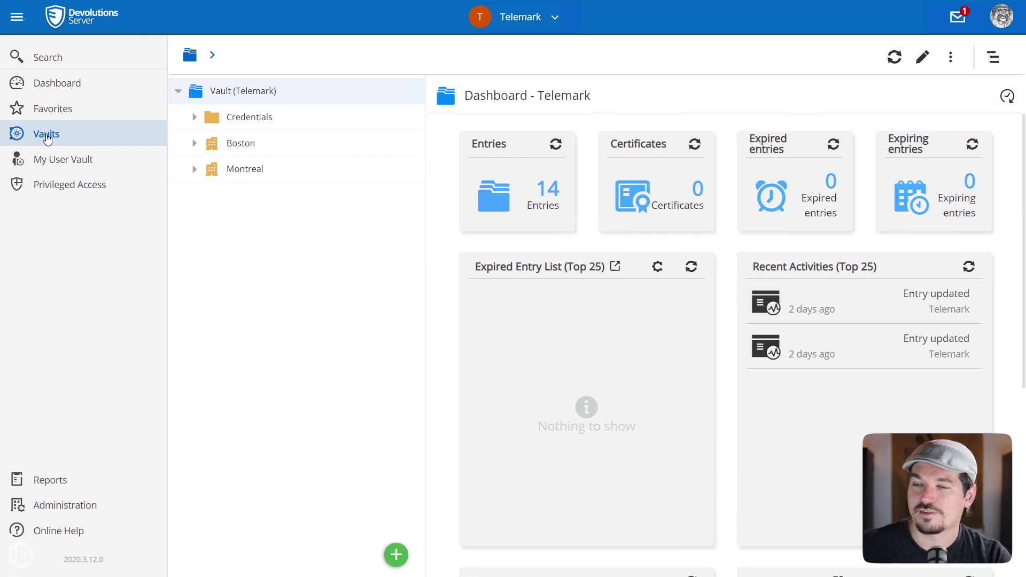
left_click(194, 143)
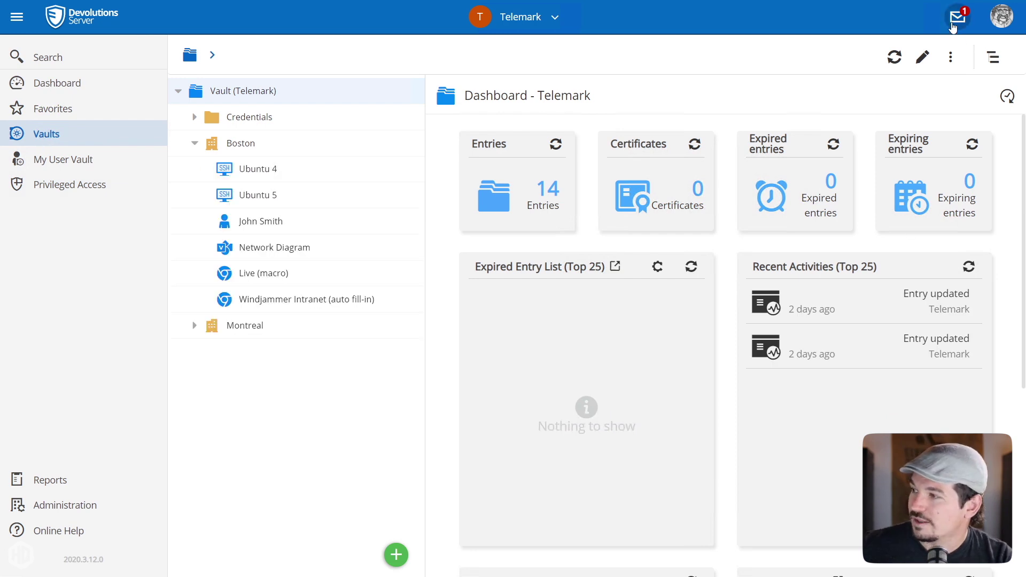
left_click(957, 21)
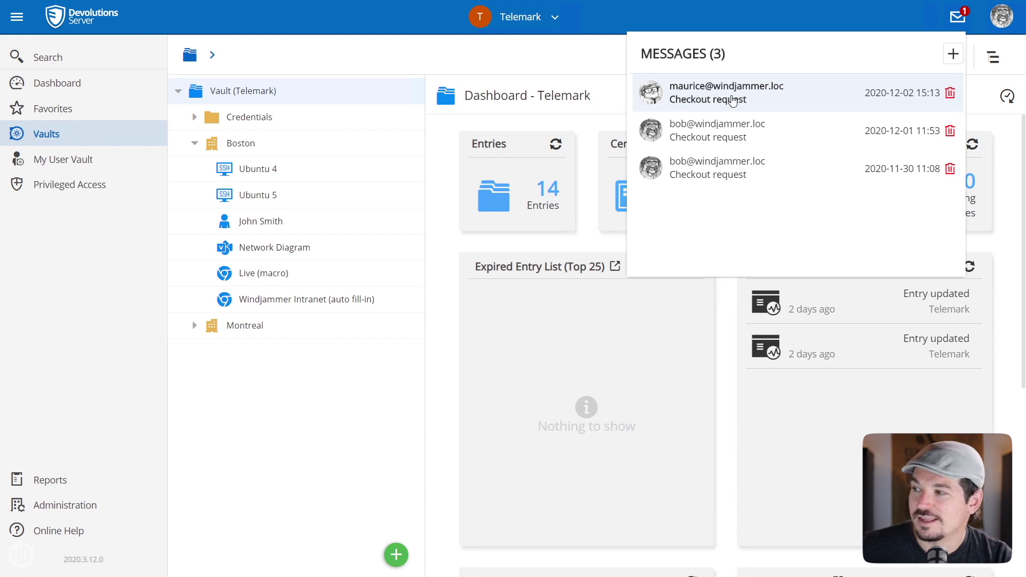
left_click(732, 101)
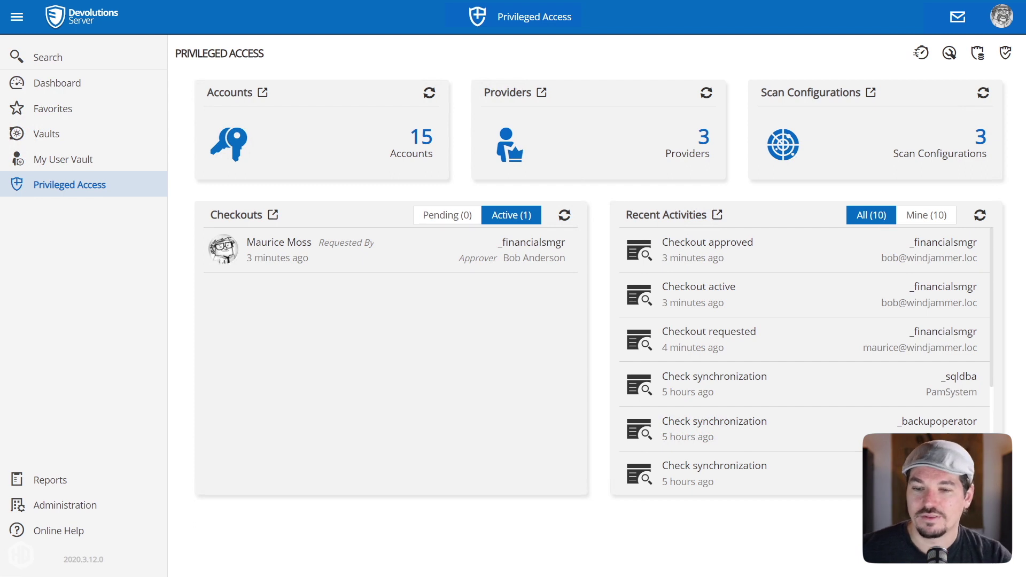
left_click(306, 144)
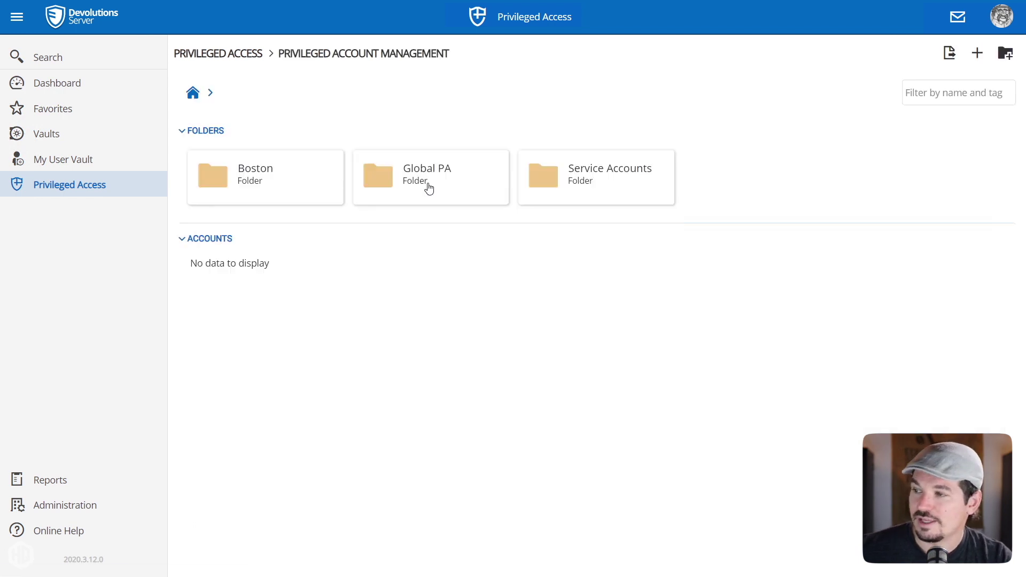
left_click(413, 171)
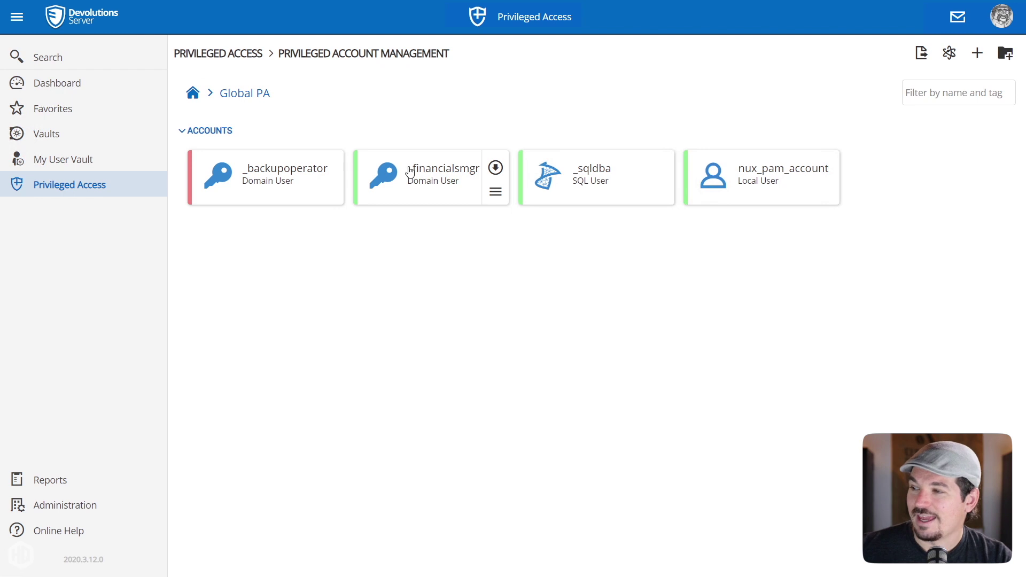
left_click(496, 195)
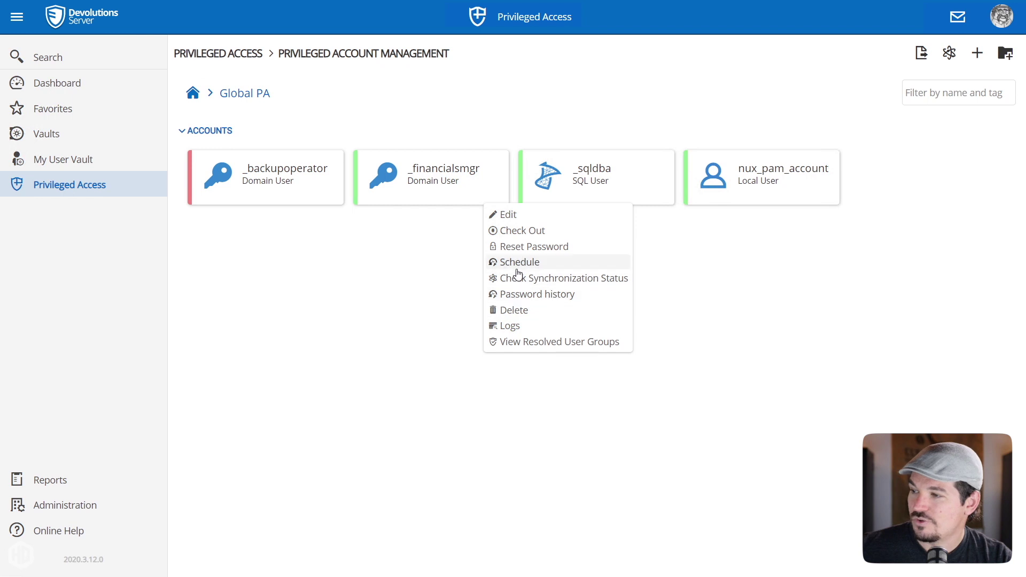
left_click(511, 216)
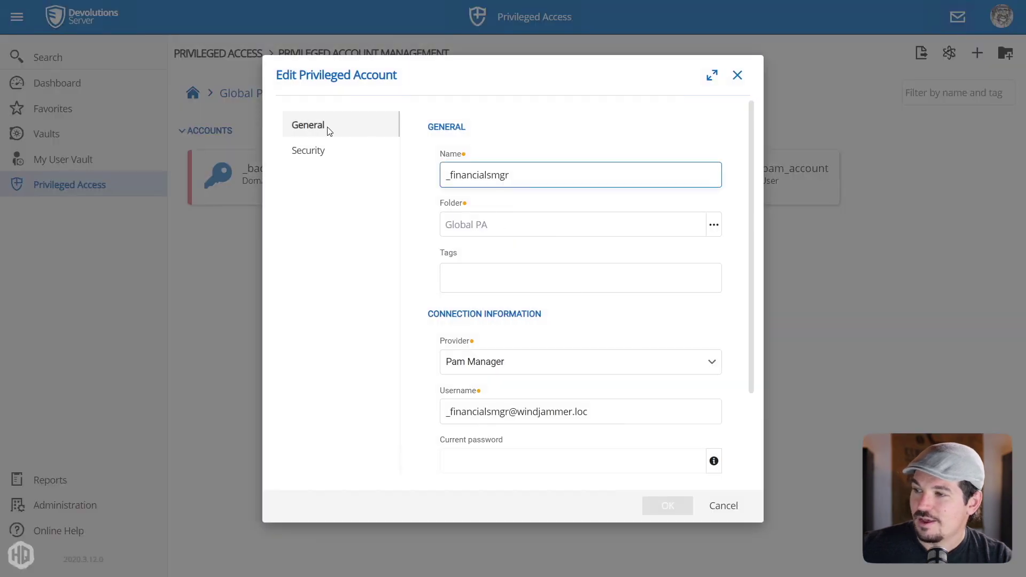
left_click(304, 156)
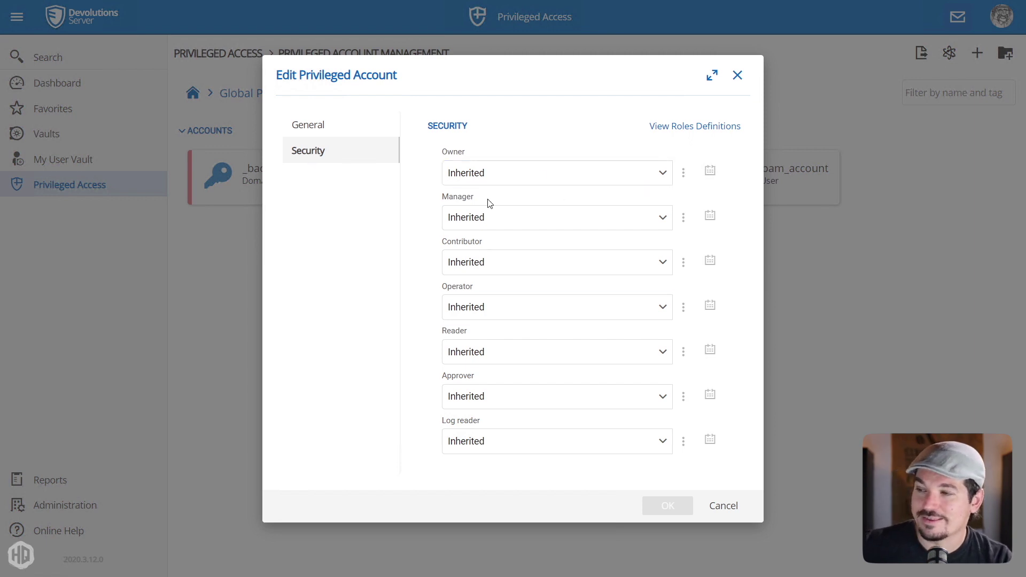
left_click(473, 178)
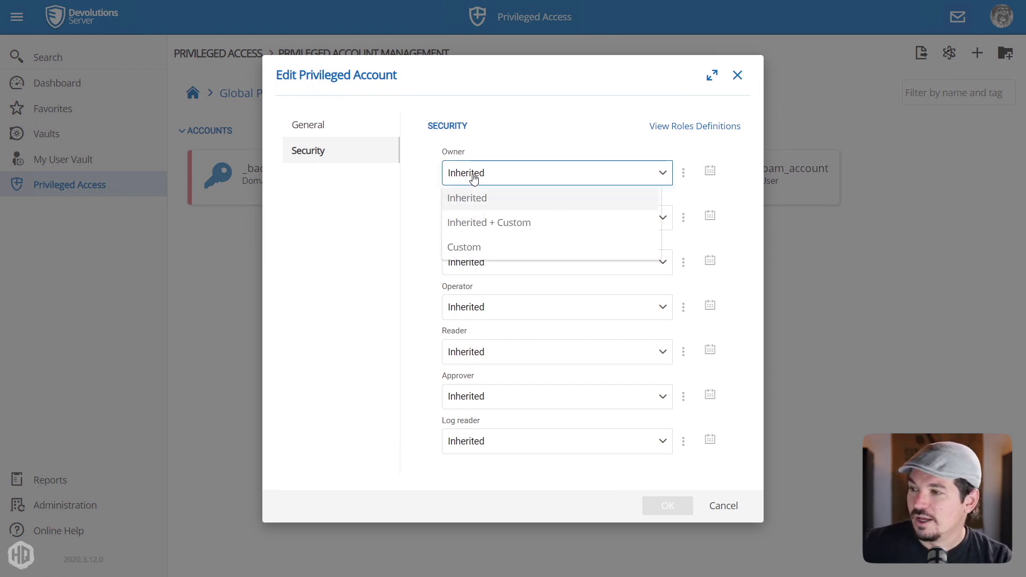
left_click(471, 248)
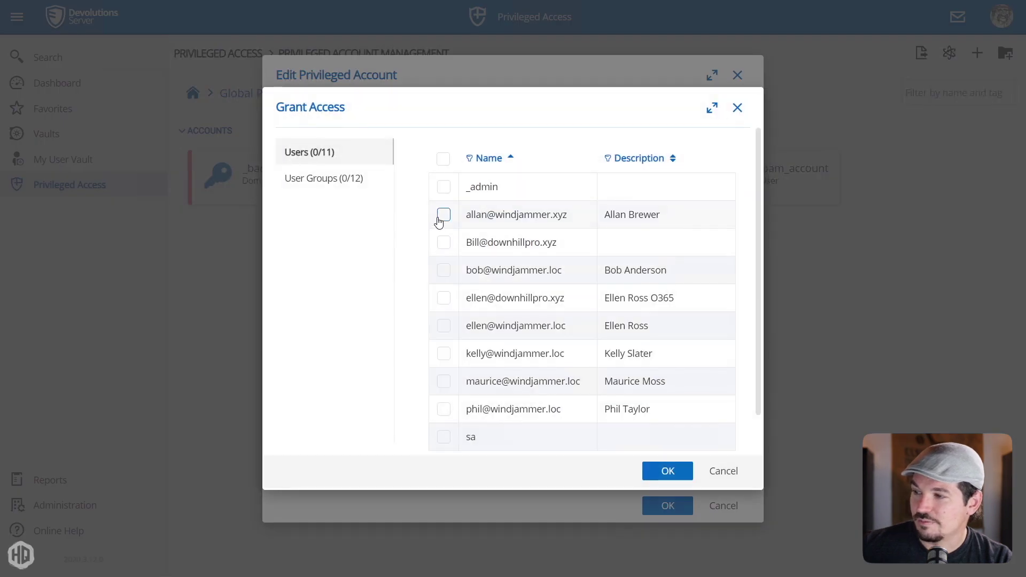
scroll(438, 230, "down", 1)
scroll(451, 319, "up", 1)
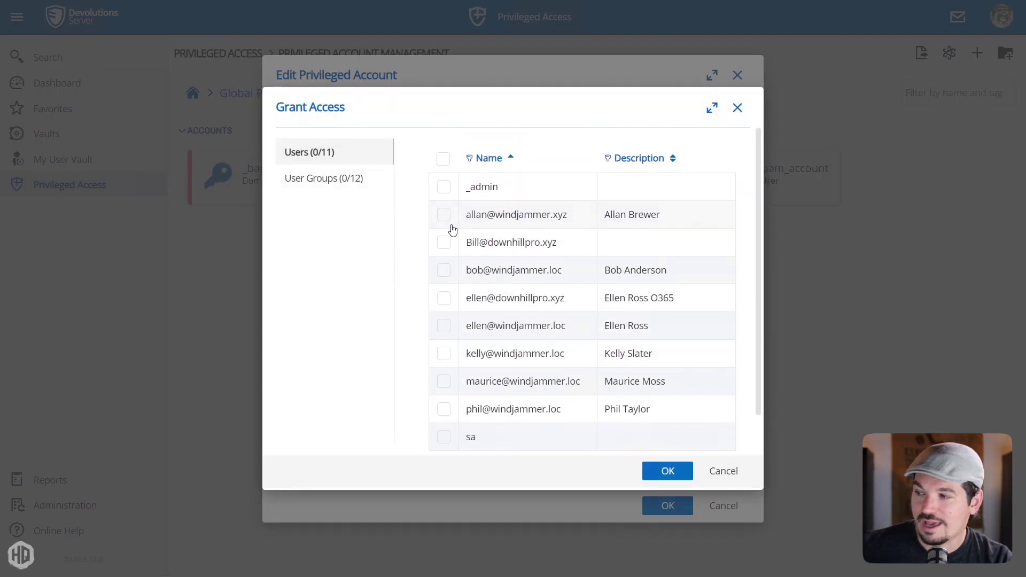
left_click(309, 179)
scroll(436, 224, "down", 1)
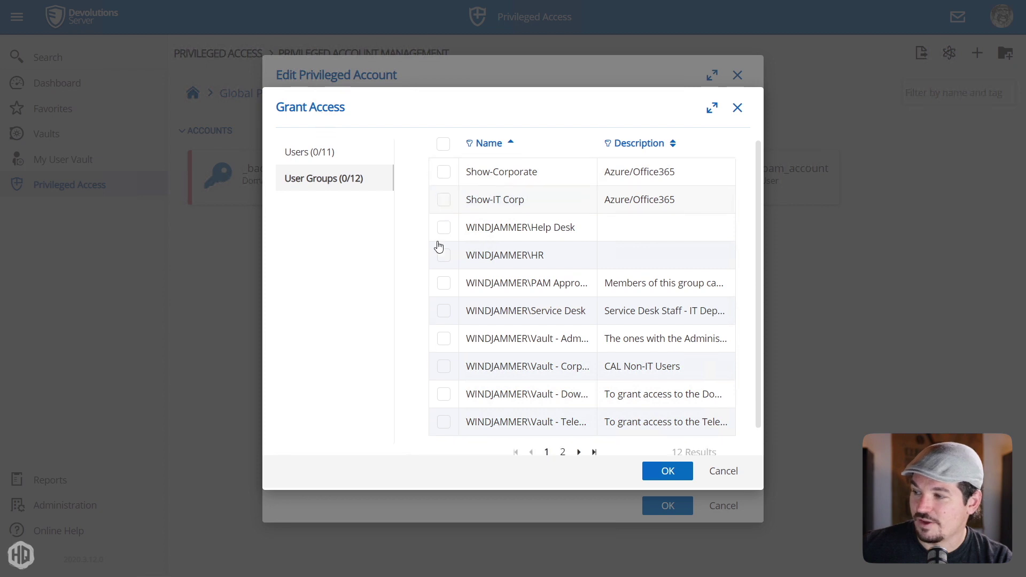
scroll(449, 299, "up", 1)
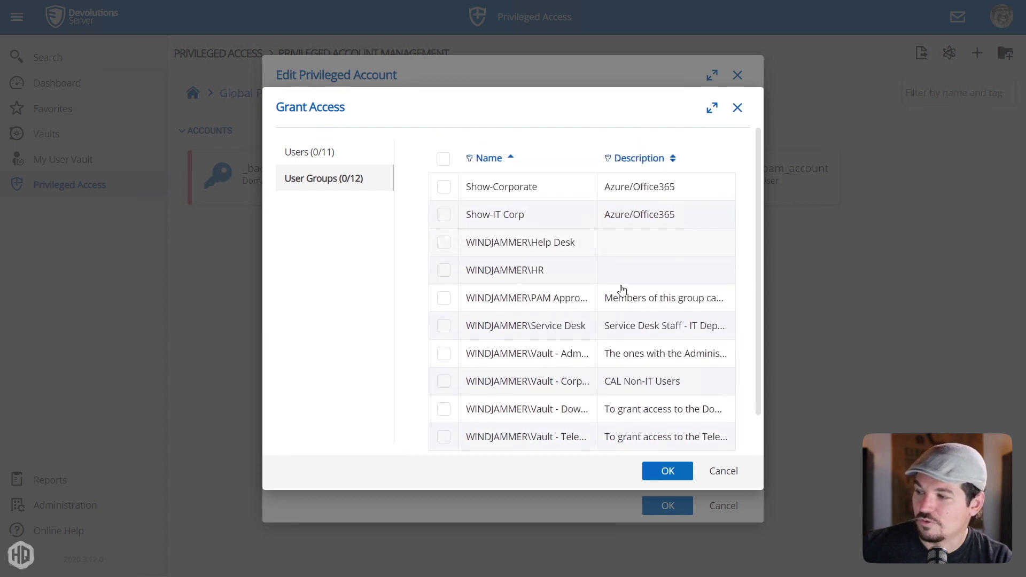
left_click(724, 472)
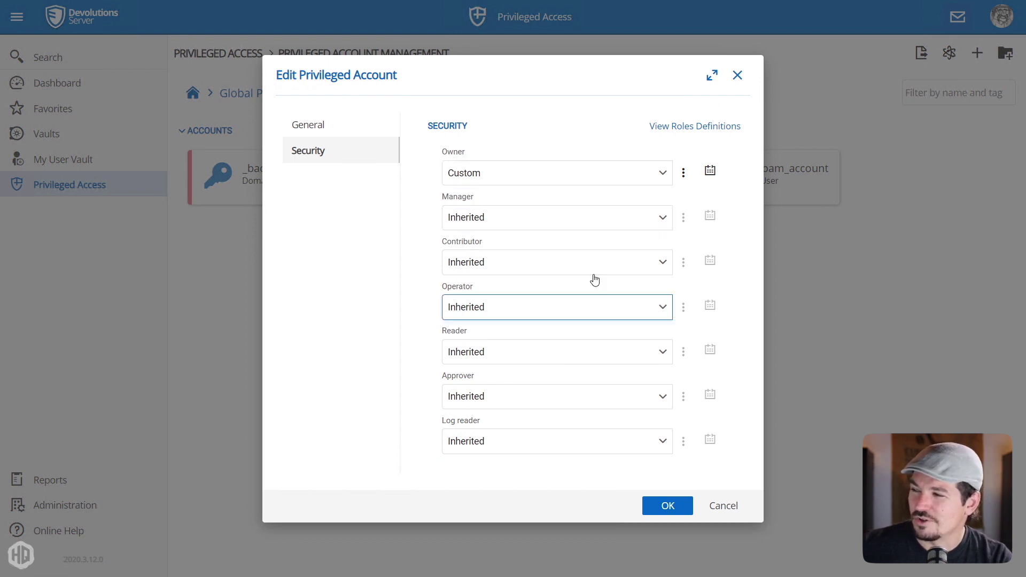
left_click(671, 129)
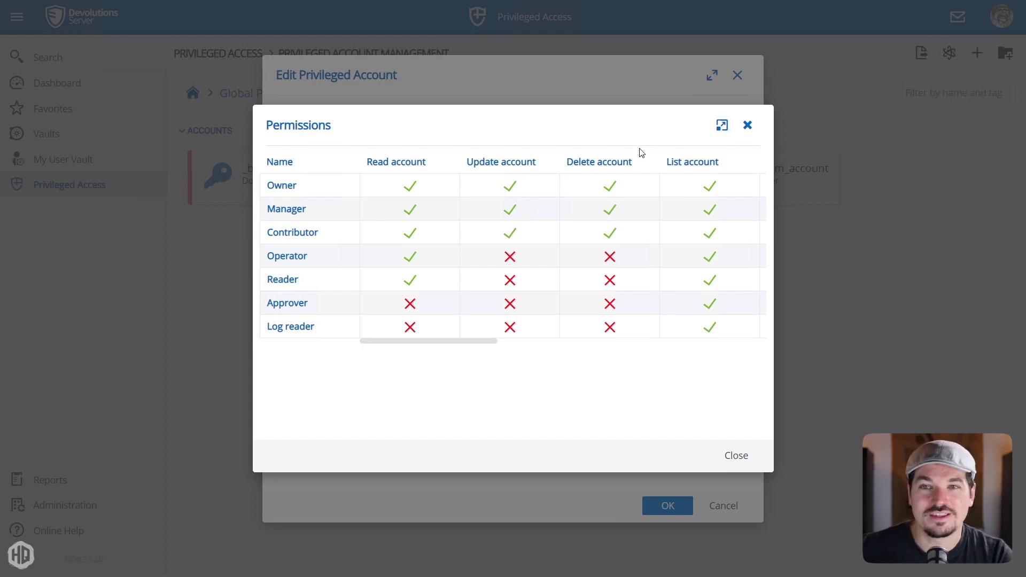
left_click(747, 126)
left_click(738, 76)
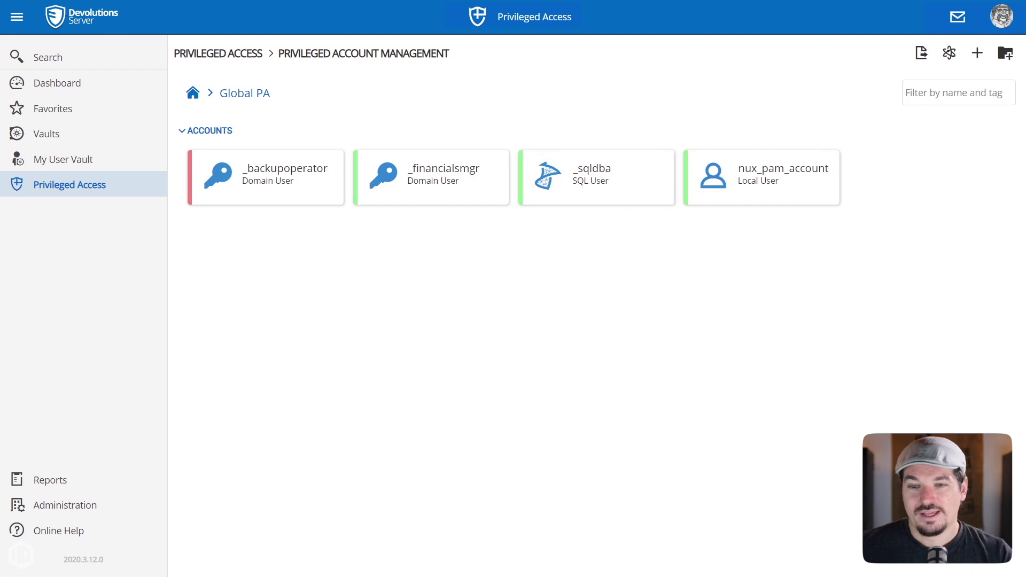
- Go to Administration and open the Security Dashboard with its 90 / 330 score
left_click(59, 508)
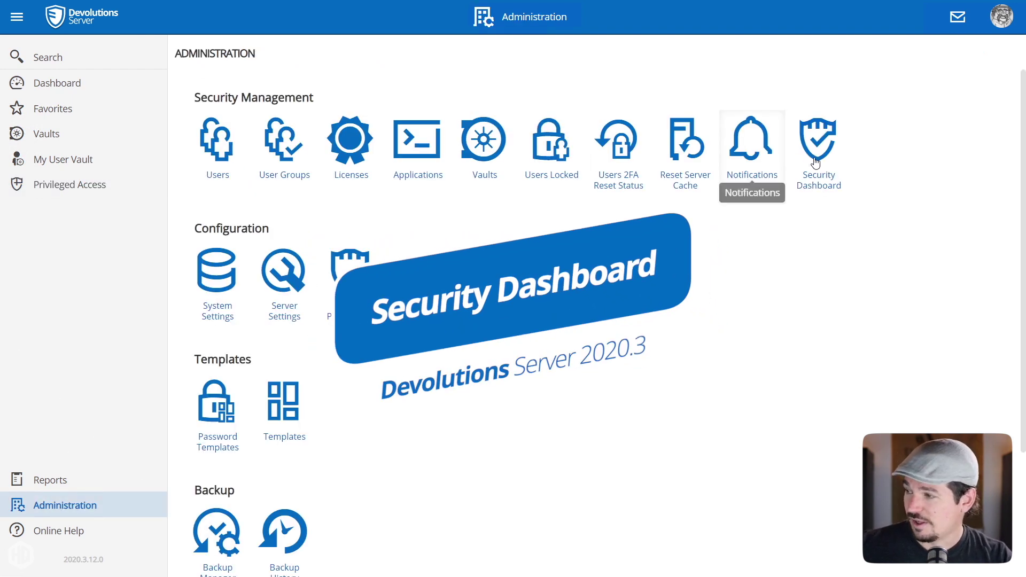
left_click(817, 161)
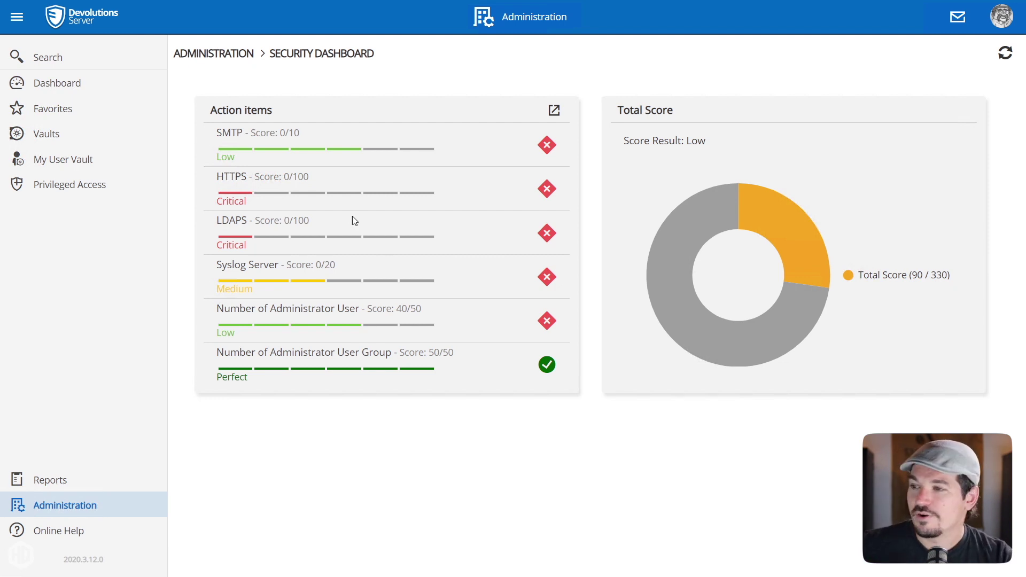
- Open the Action items help article and scroll through its Improvement Actions
left_click(554, 111)
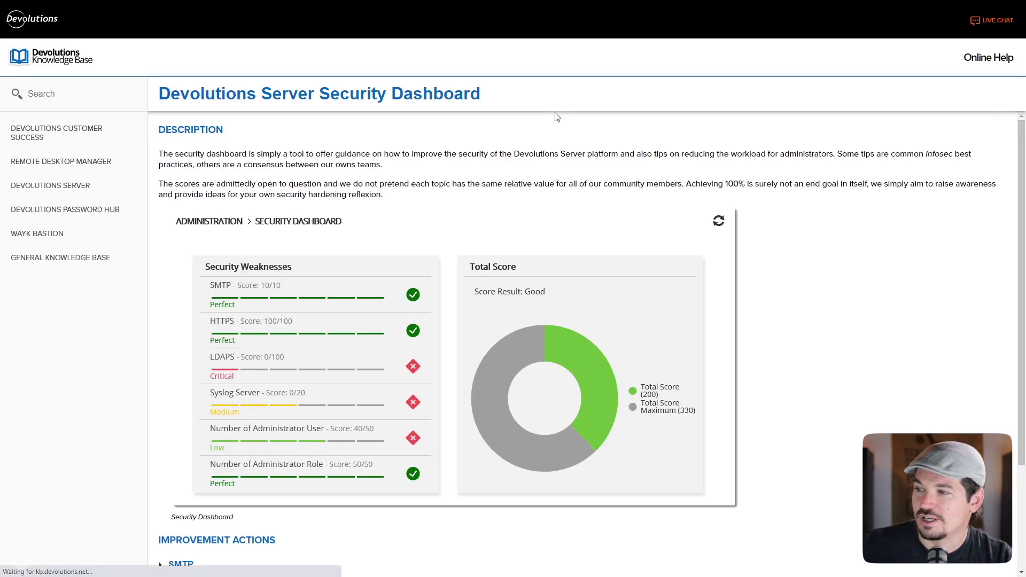
scroll(384, 197, "down", 3)
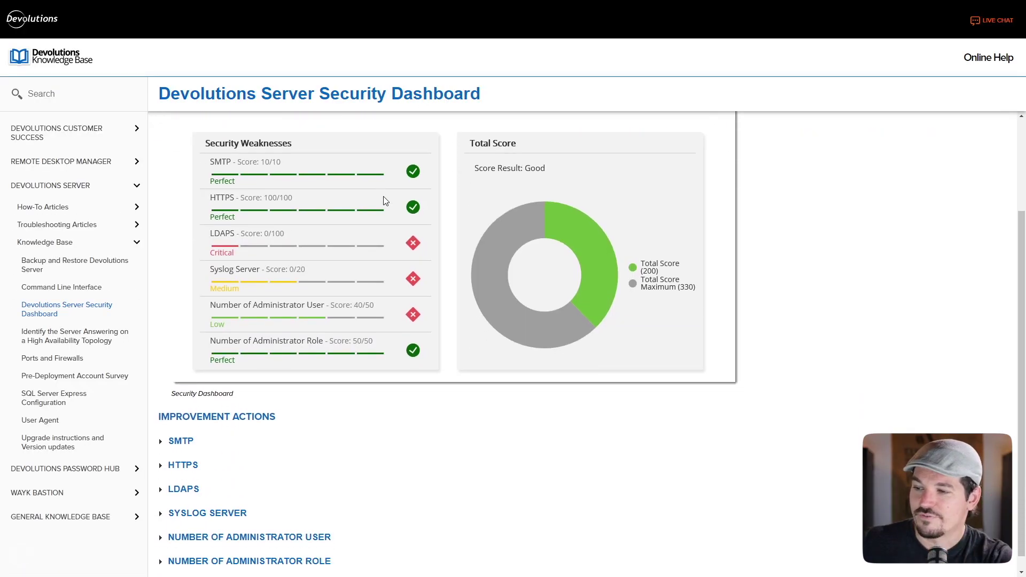
scroll(176, 443, "up", 3)
mouse_move(960, 27)
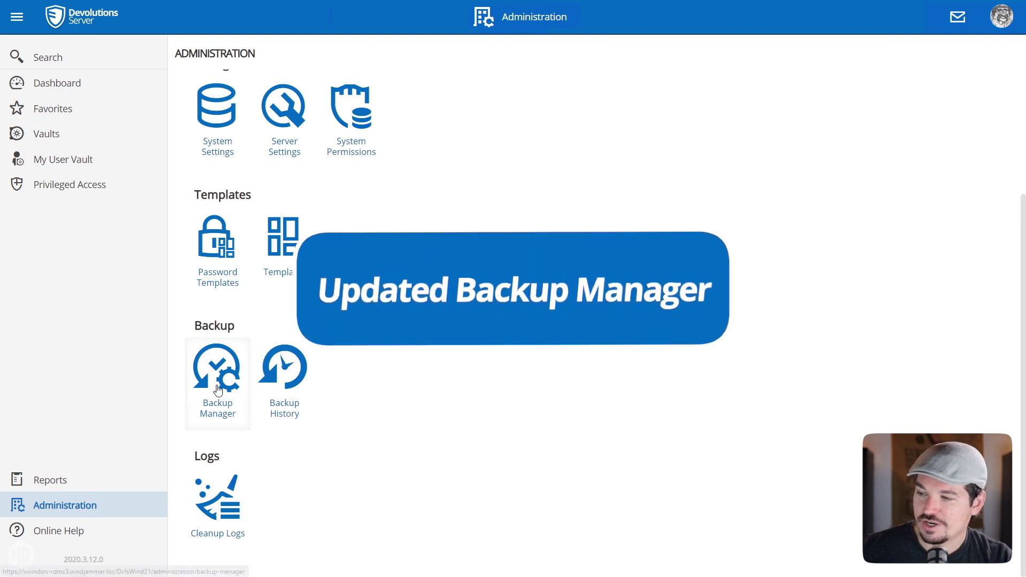
left_click(222, 386)
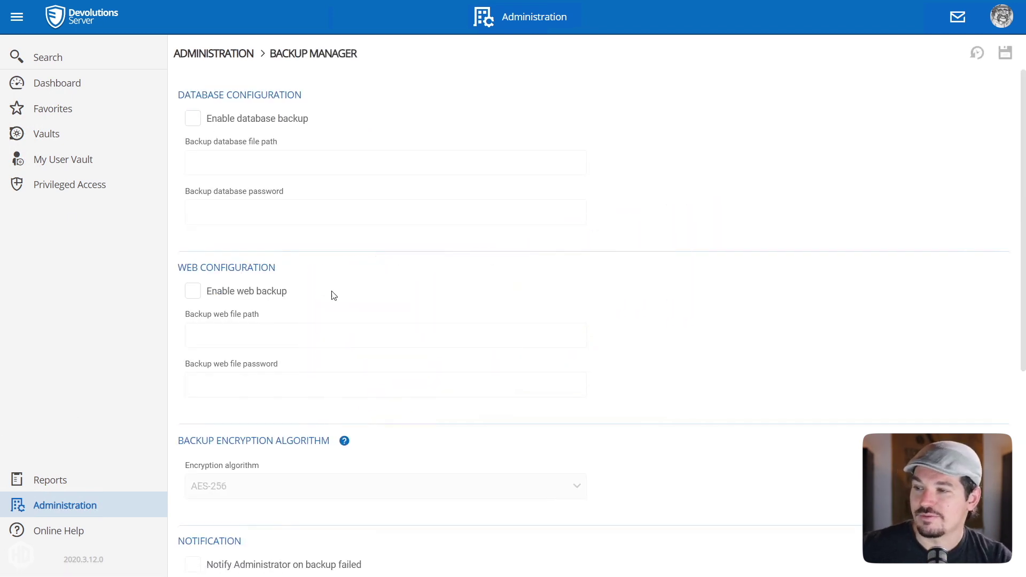
scroll(334, 296, "down", 4)
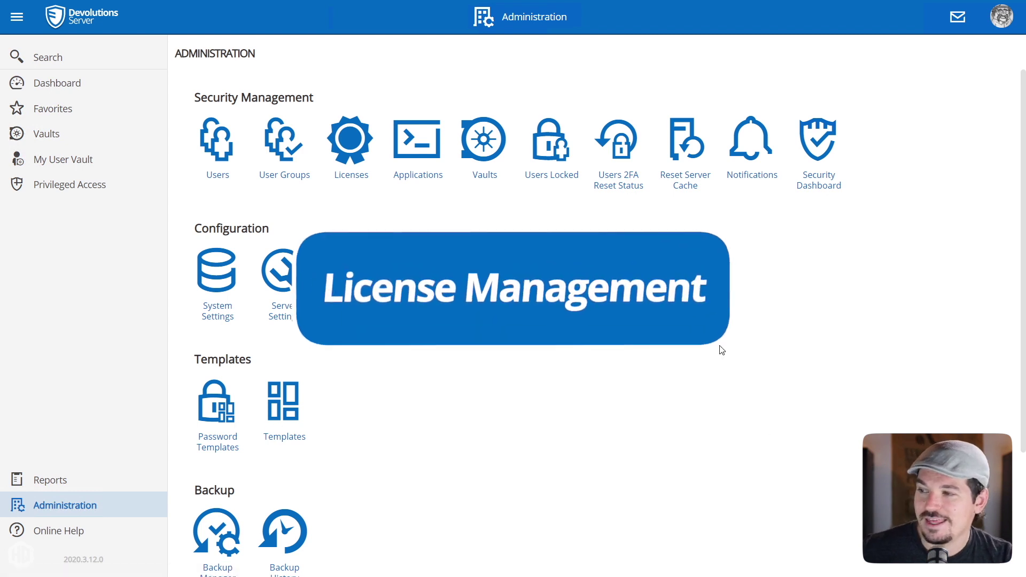
- Open Licenses and preview a new license's License field and Assigned To tab without saving
left_click(347, 148)
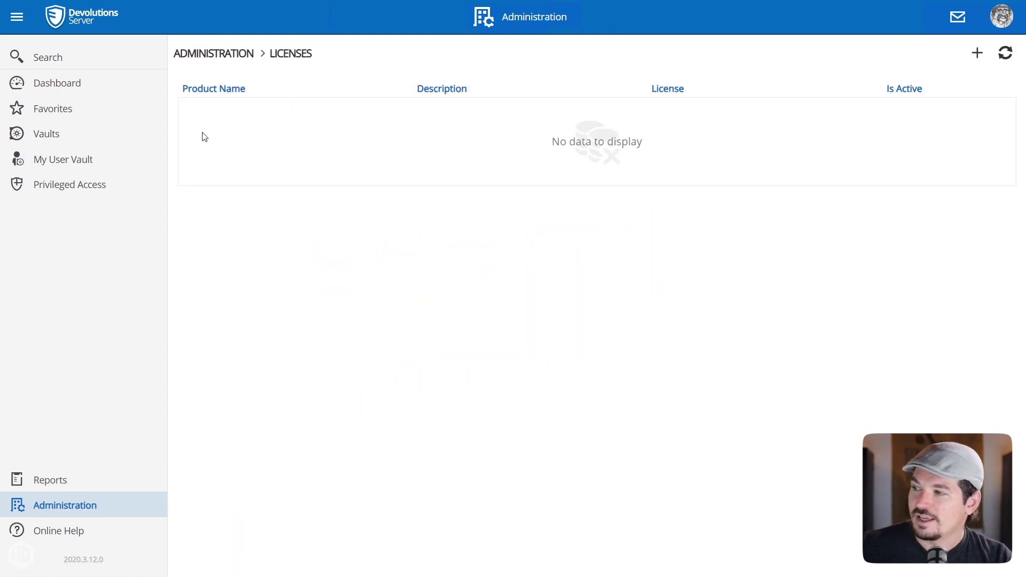
left_click(973, 56)
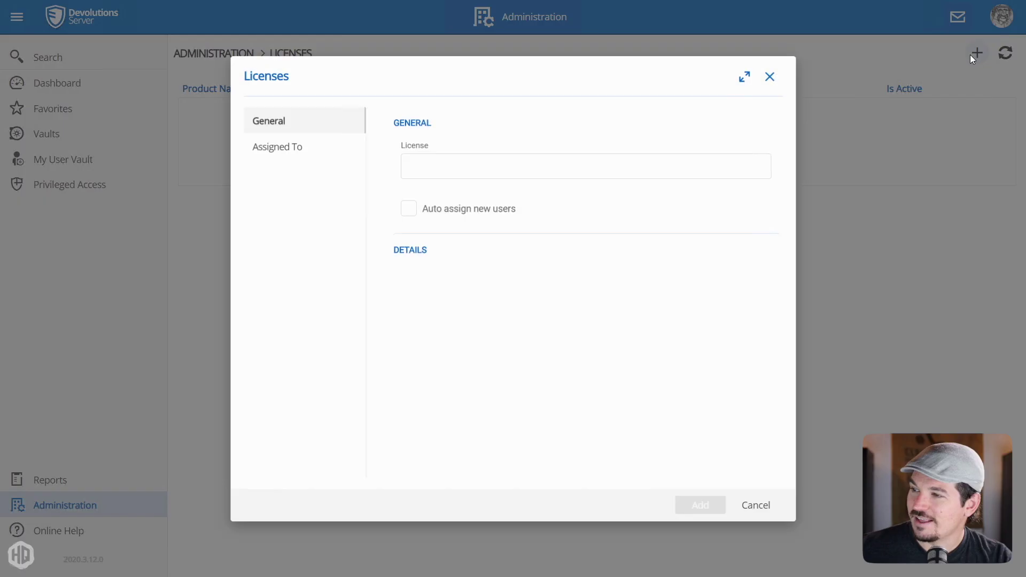
left_click(408, 162)
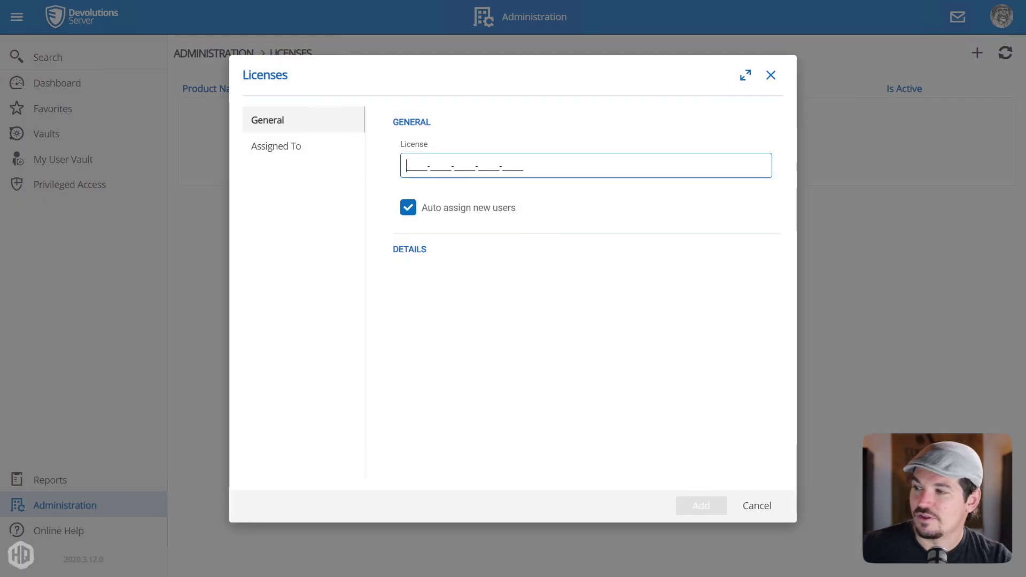
left_click(300, 152)
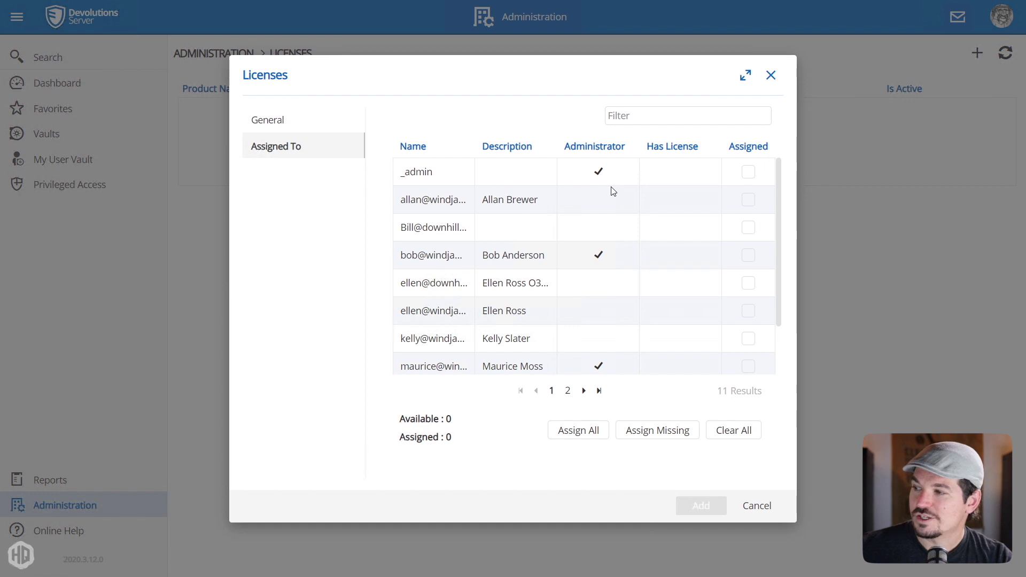
scroll(678, 278, "down", 2)
scroll(678, 278, "up", 2)
key("Escape")
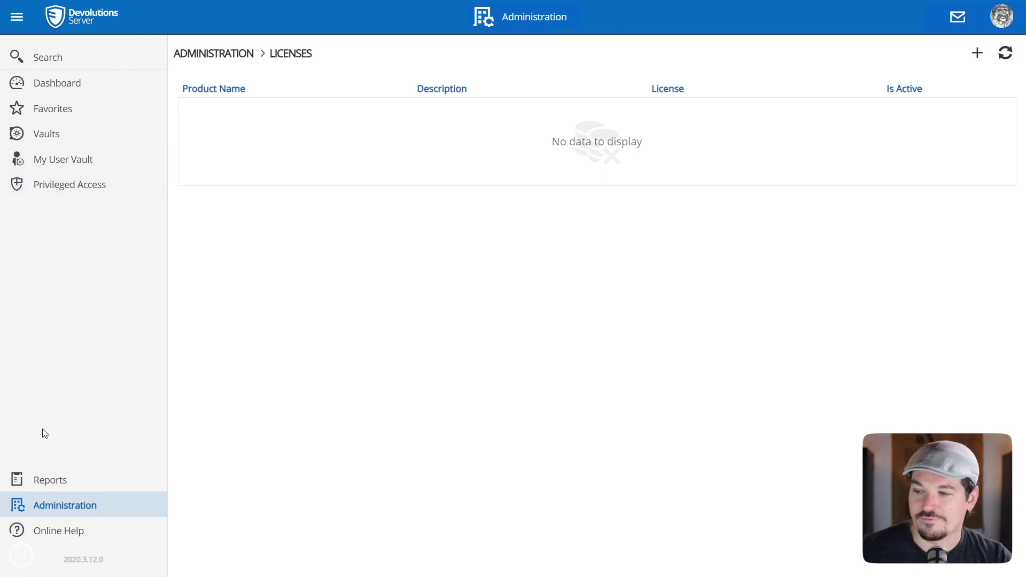
- Open Reports > Activity Logs and cycle the vault filter through Favorites, Recently viewed and All vaults
left_click(67, 483)
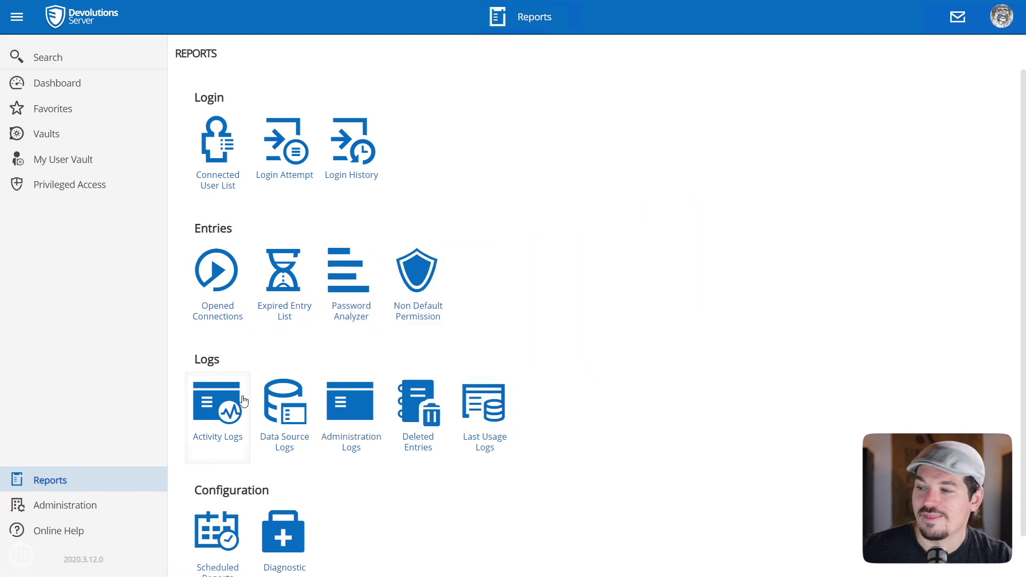
left_click(223, 411)
left_click(339, 99)
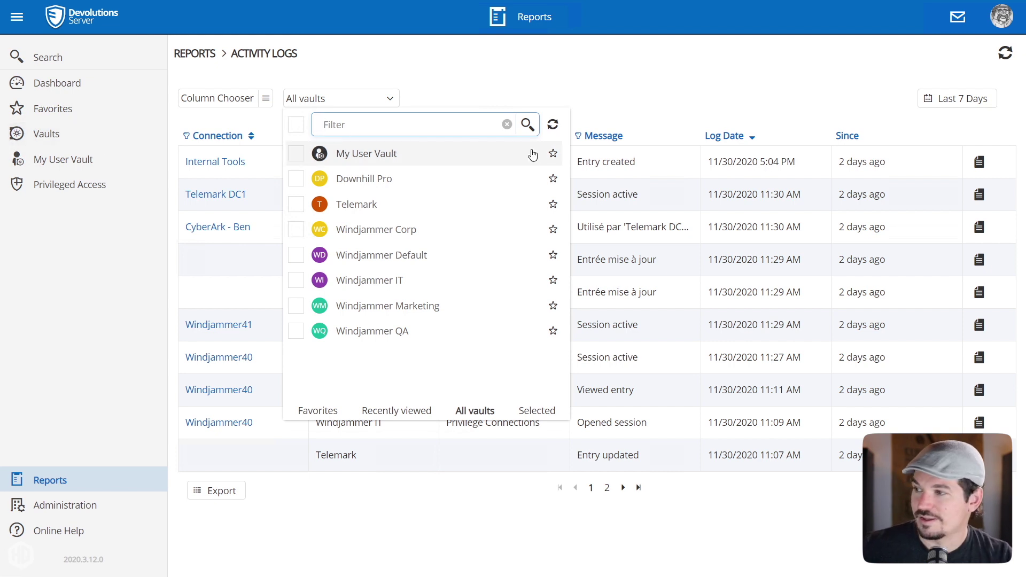
left_click(315, 411)
left_click(392, 411)
left_click(473, 416)
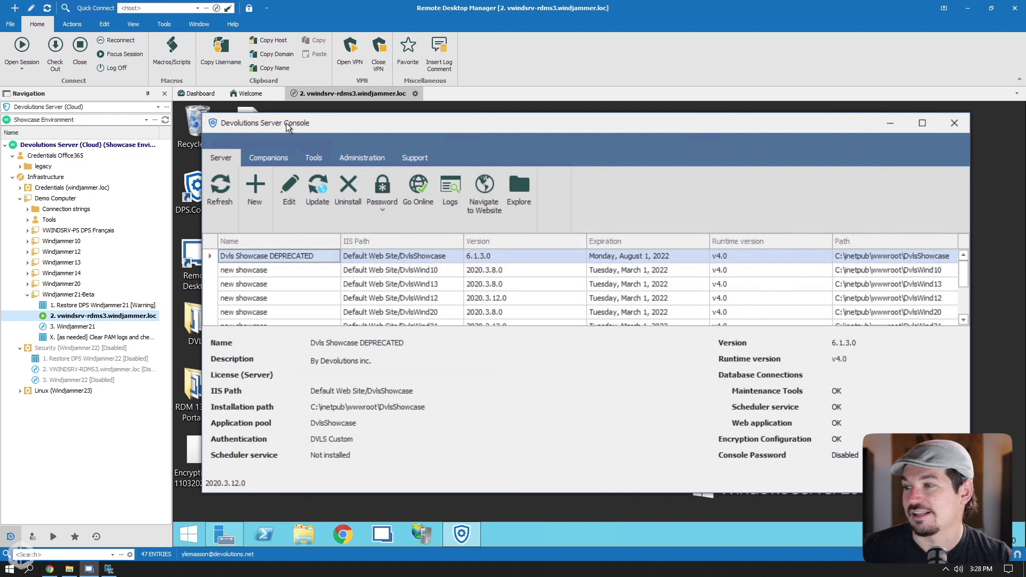
- View the Devolutions Server Console's Administration tab, then return to its Server tab
left_click_drag(286, 123, 290, 130)
left_click(366, 165)
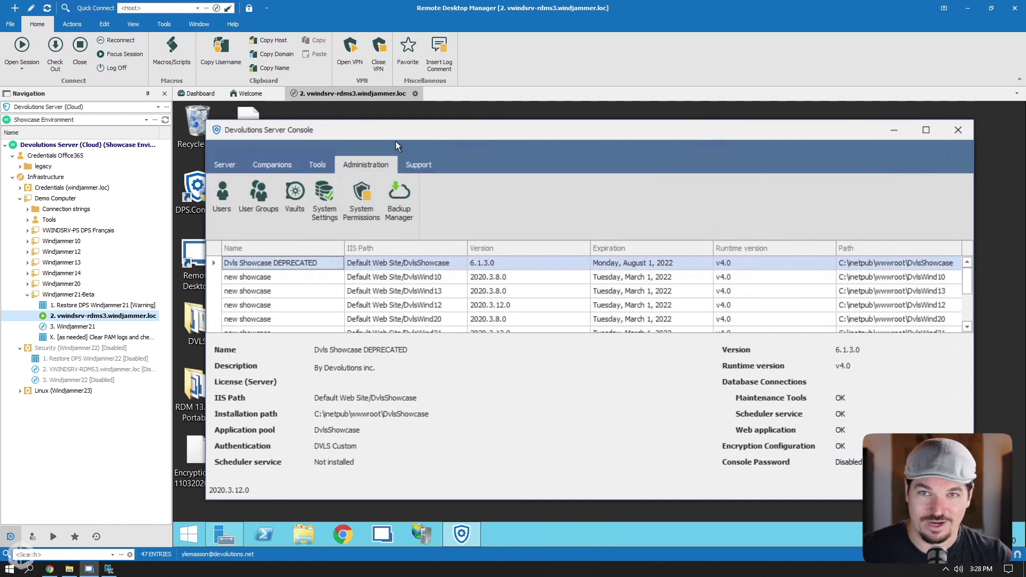
left_click(224, 164)
left_click_drag(287, 126, 286, 123)
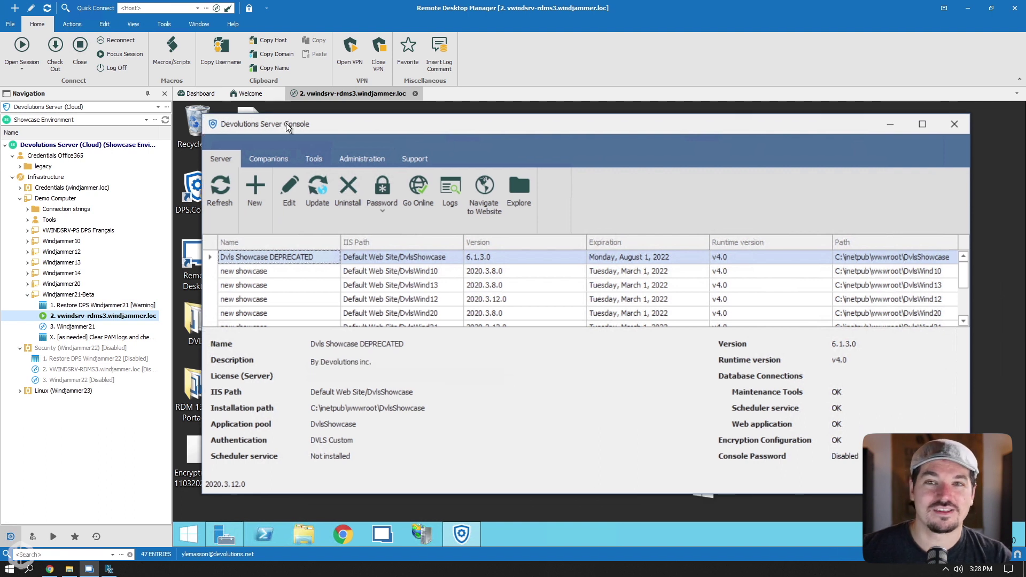